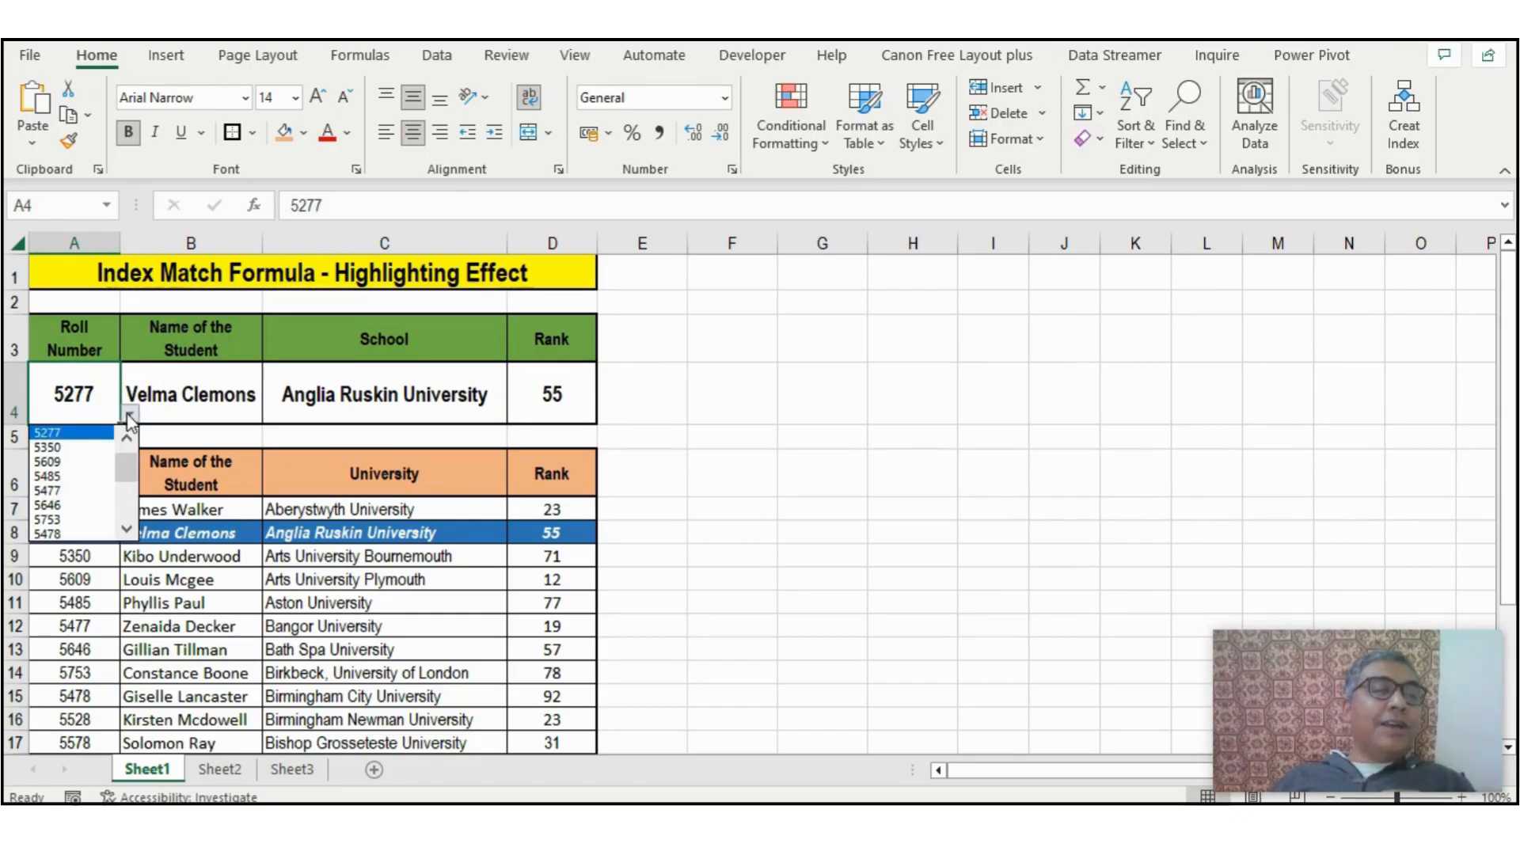
# Choose the row 11 roll number in cell A4, select A11:D11, and change A4 to the row 13 roll number
pyautogui.click(56, 475)
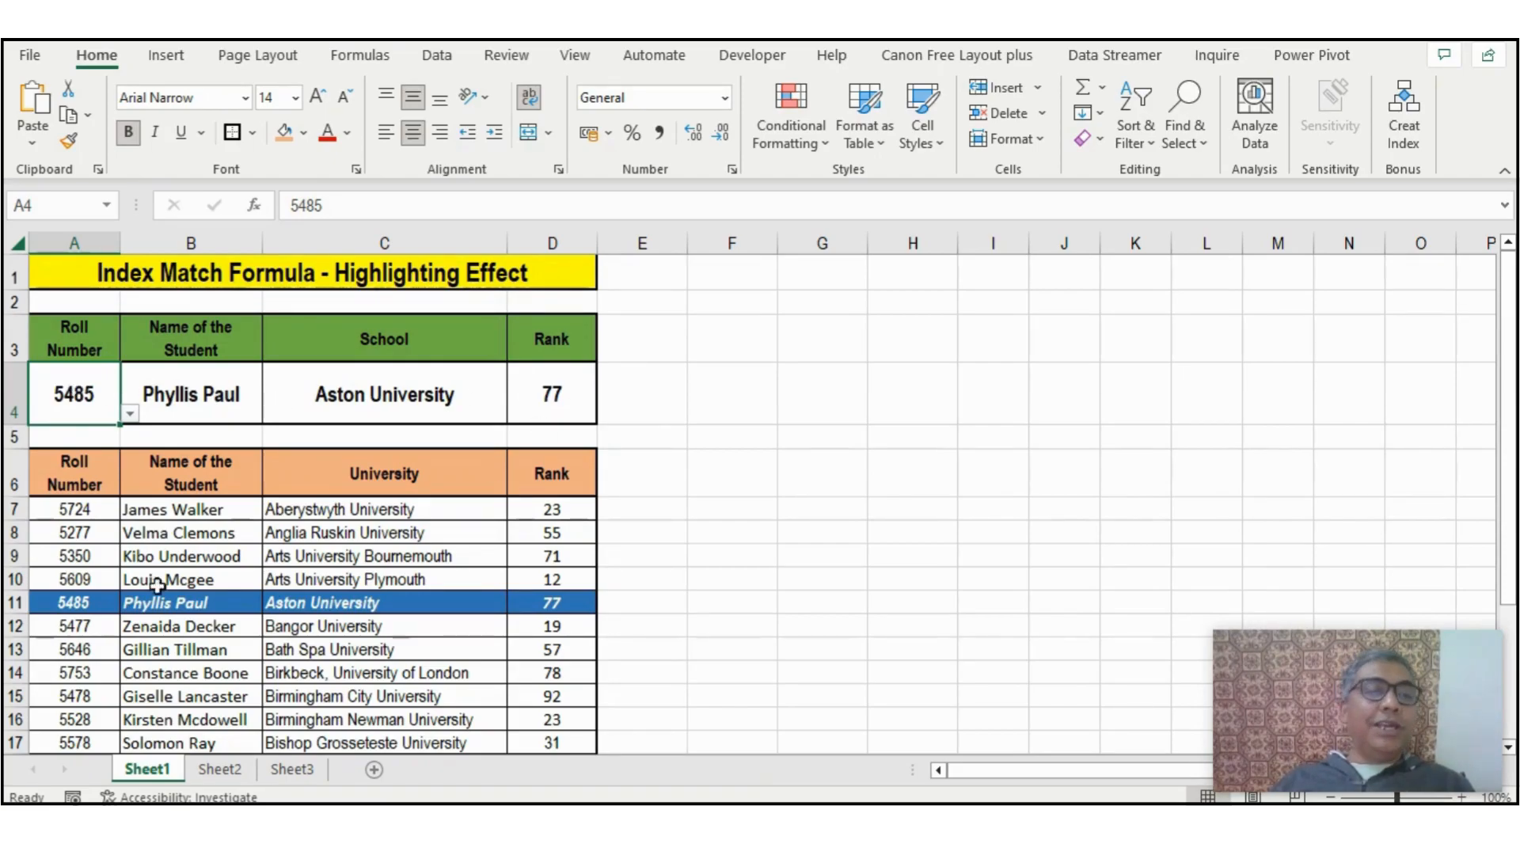
pyautogui.moveTo(40, 601); pyautogui.dragTo(519, 600)
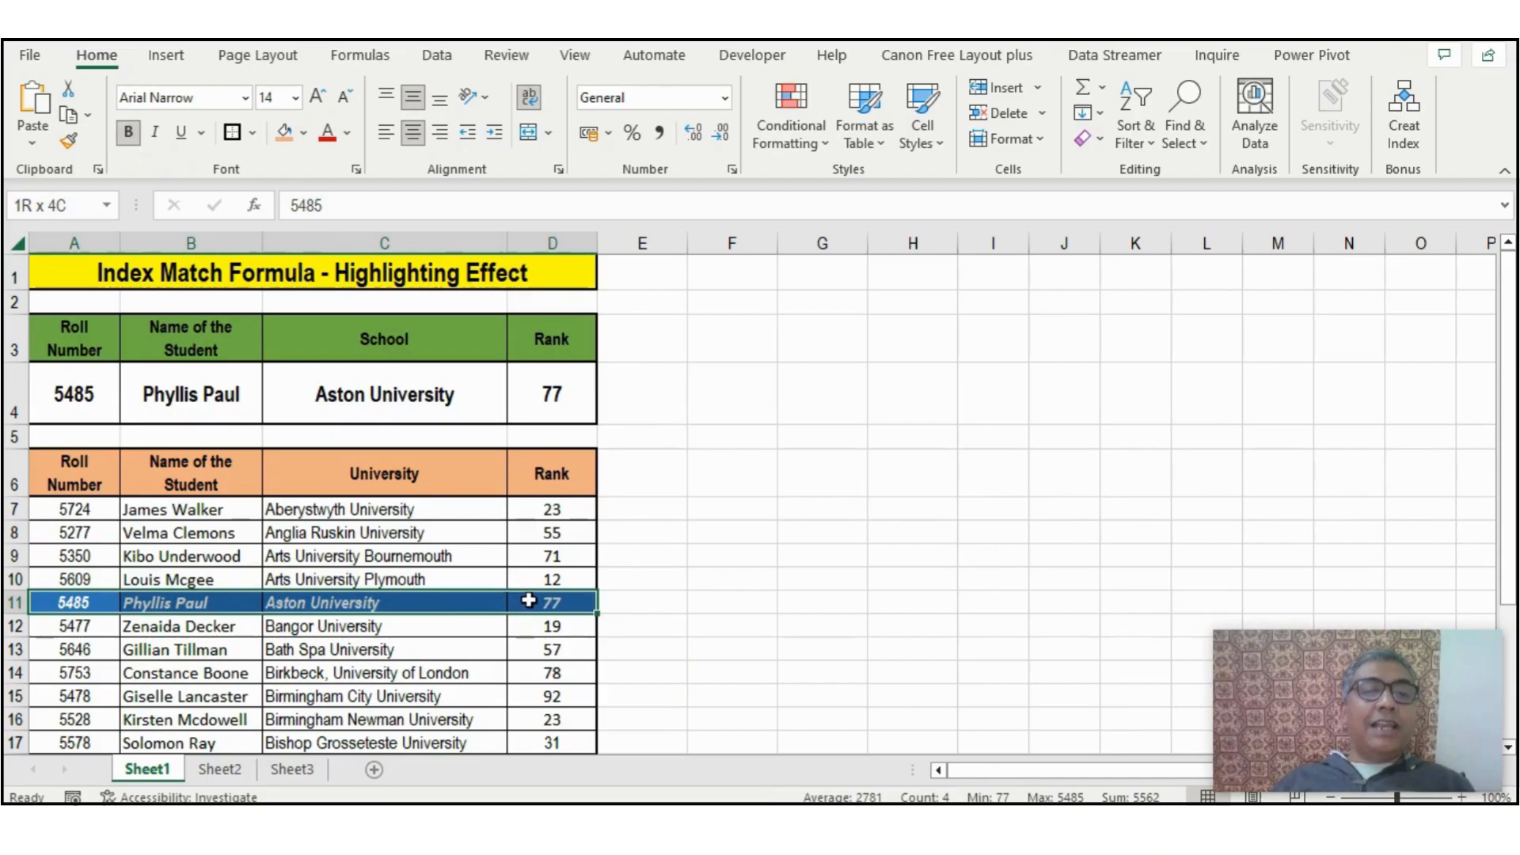
pyautogui.click(79, 394)
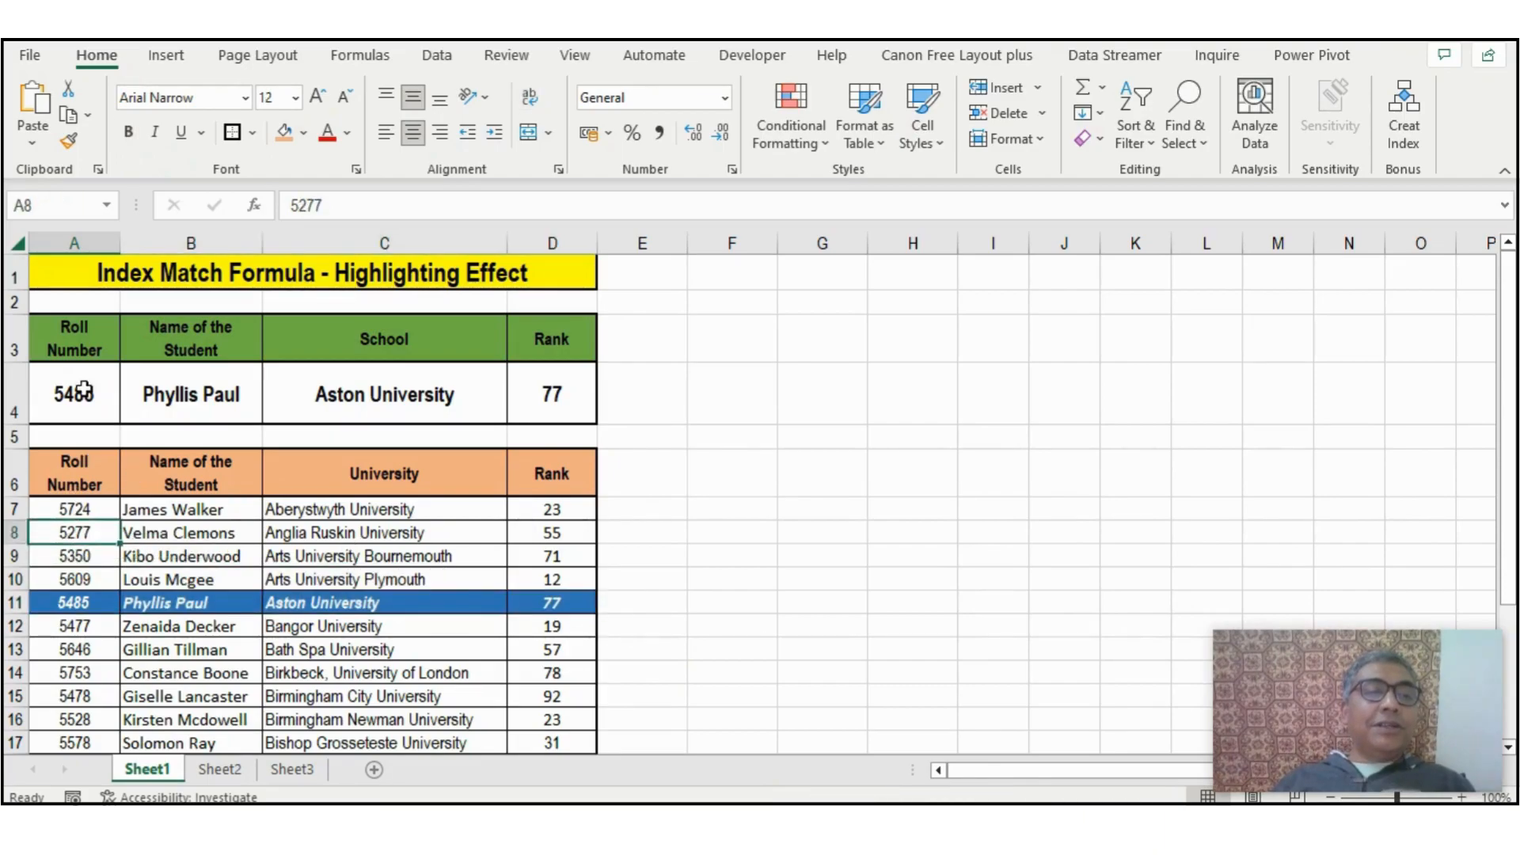
pyautogui.click(129, 413)
pyautogui.click(72, 462)
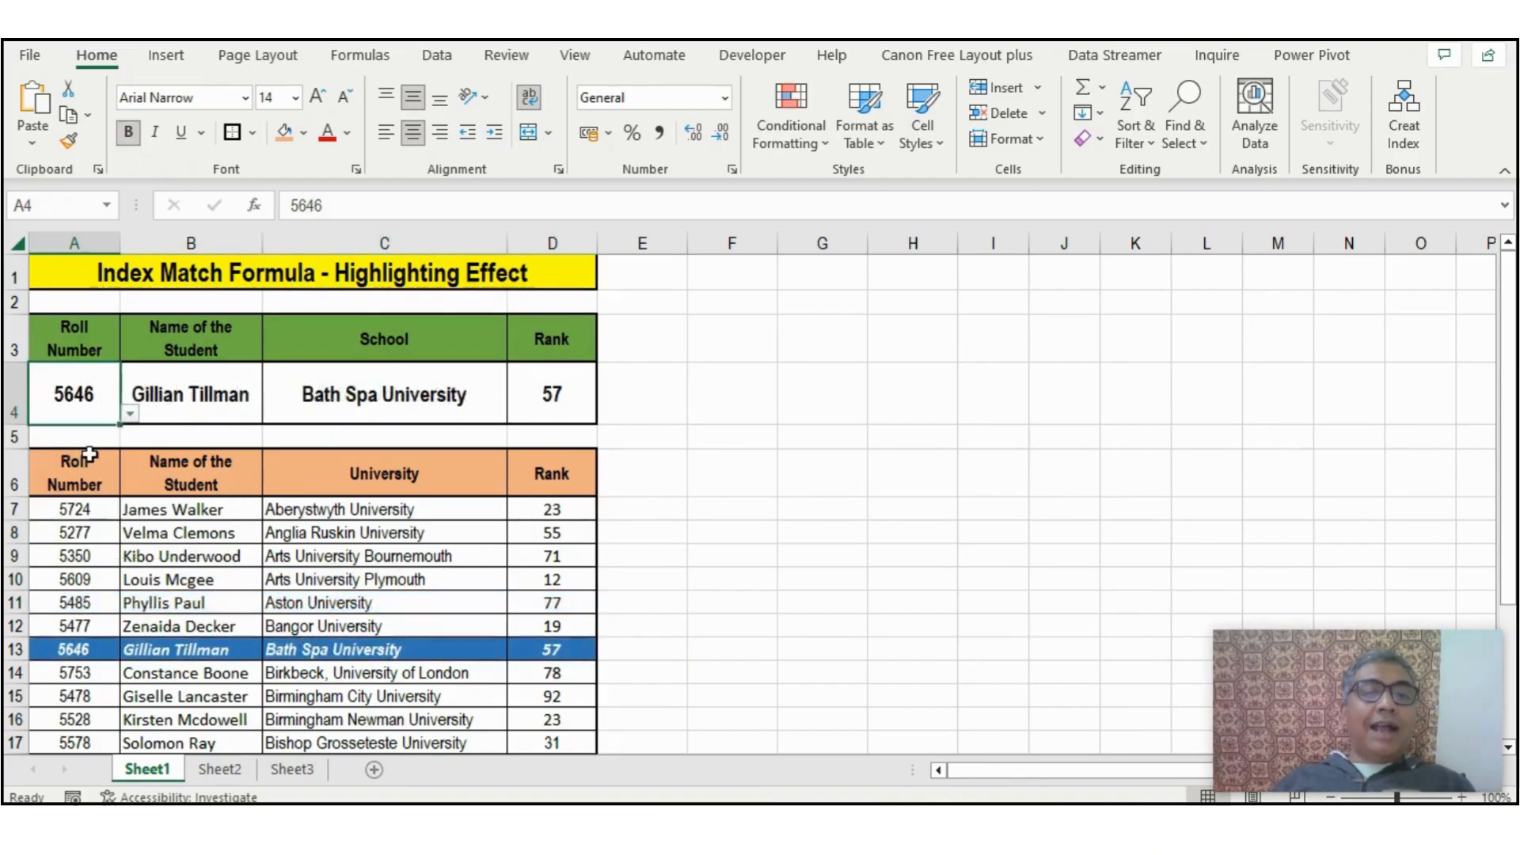
# Change the roll number in A4 to the one from row 9 and finally to the one from row 8
pyautogui.click(129, 413)
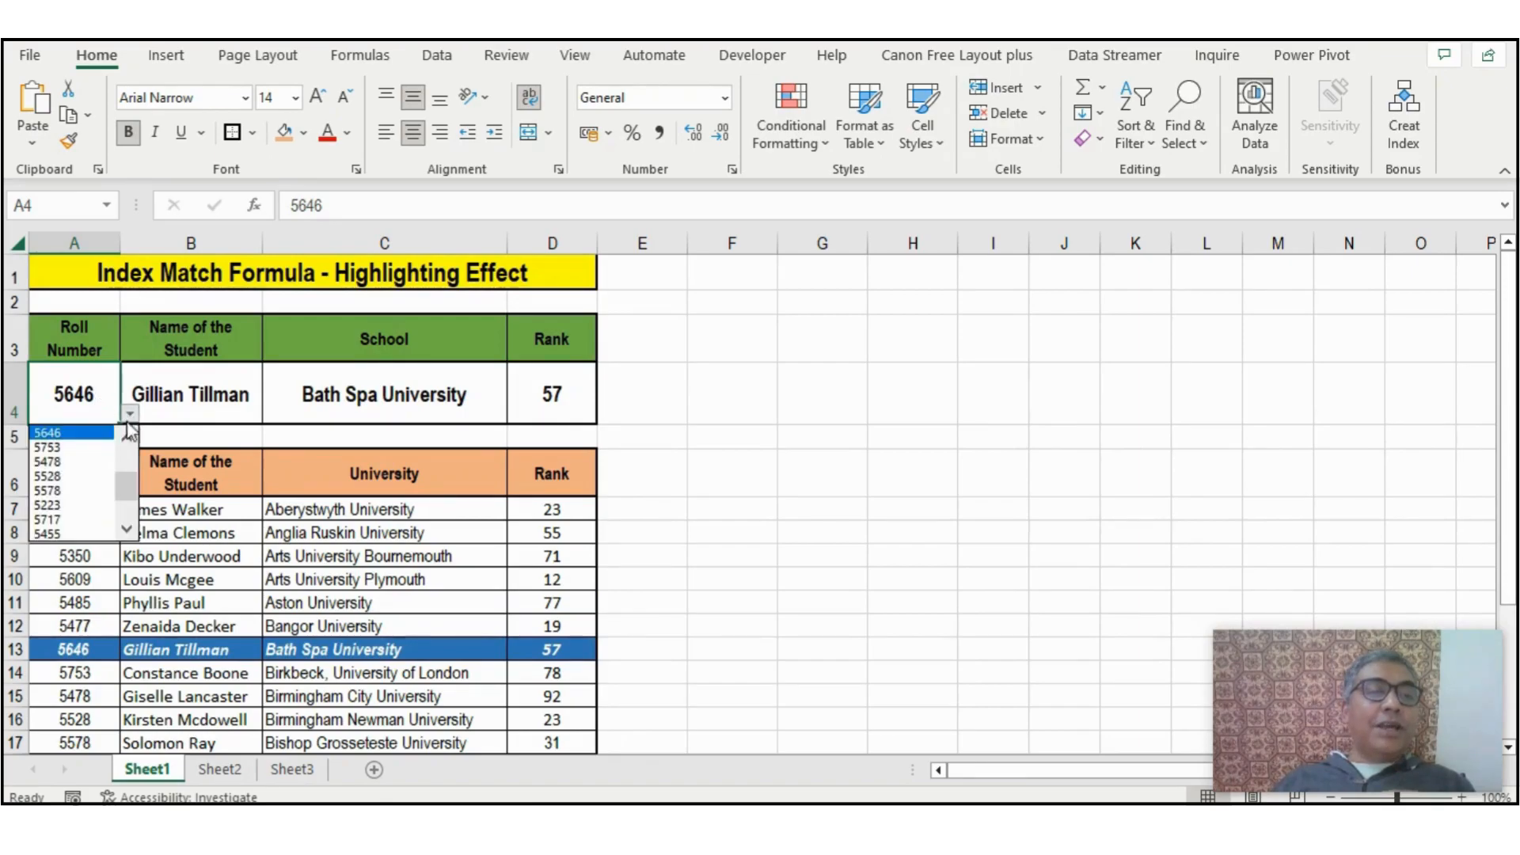
pyautogui.moveTo(131, 475); pyautogui.dragTo(129, 456)
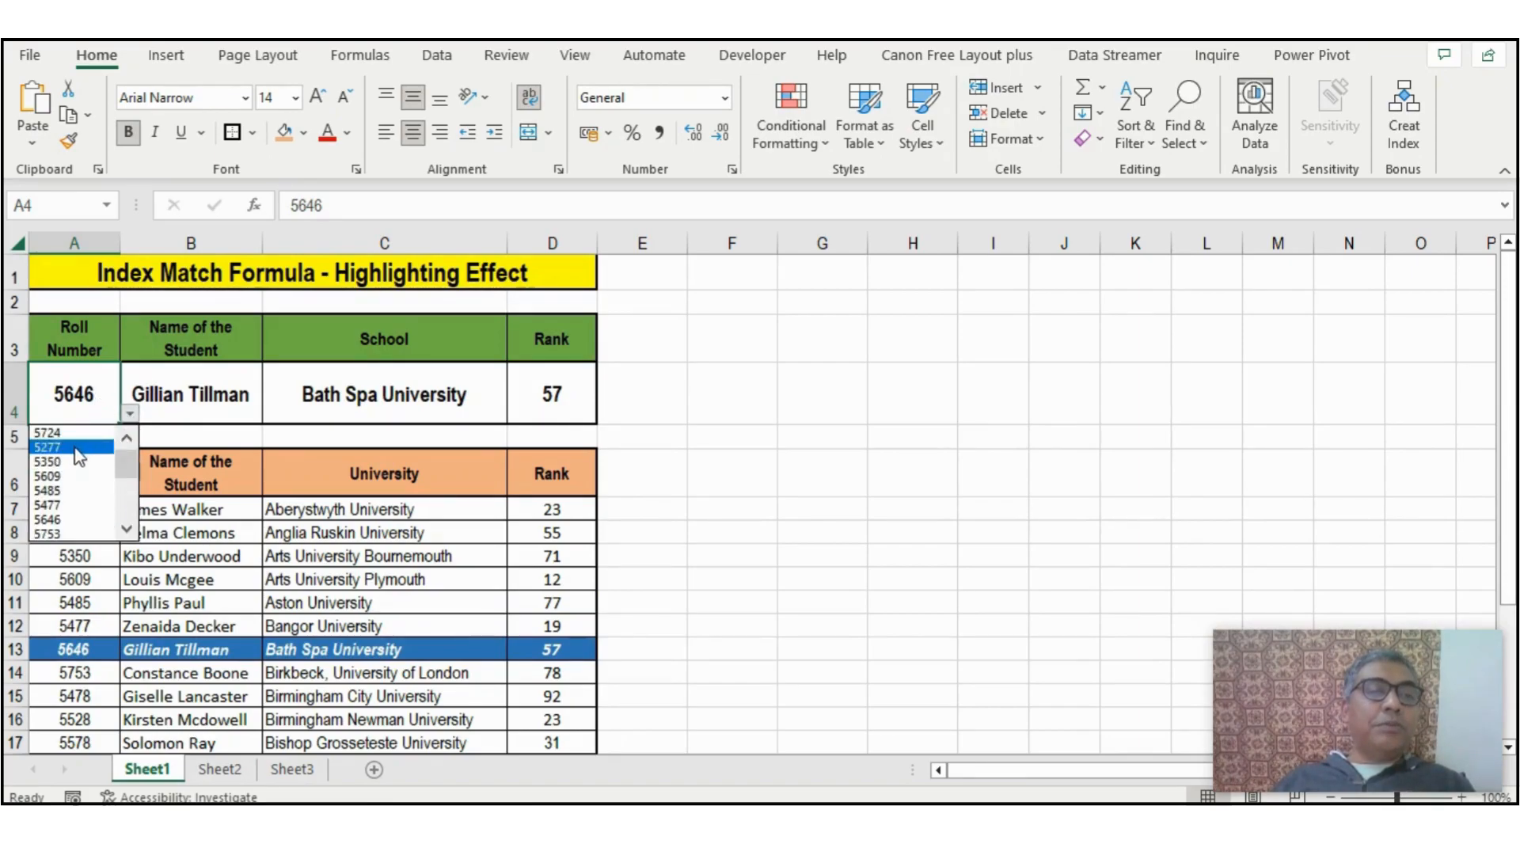
pyautogui.click(48, 461)
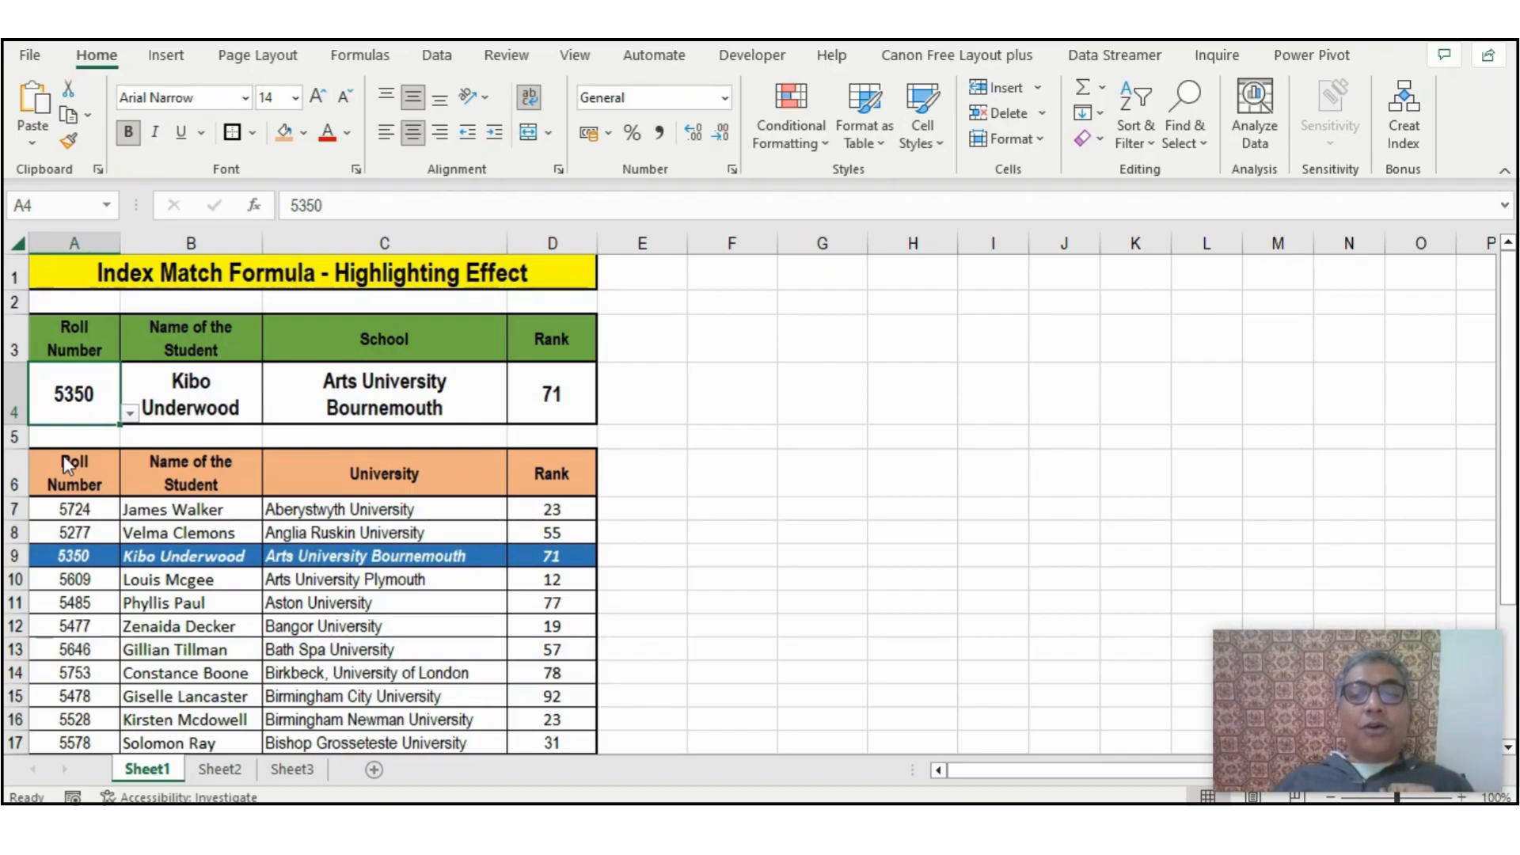
pyautogui.click(129, 411)
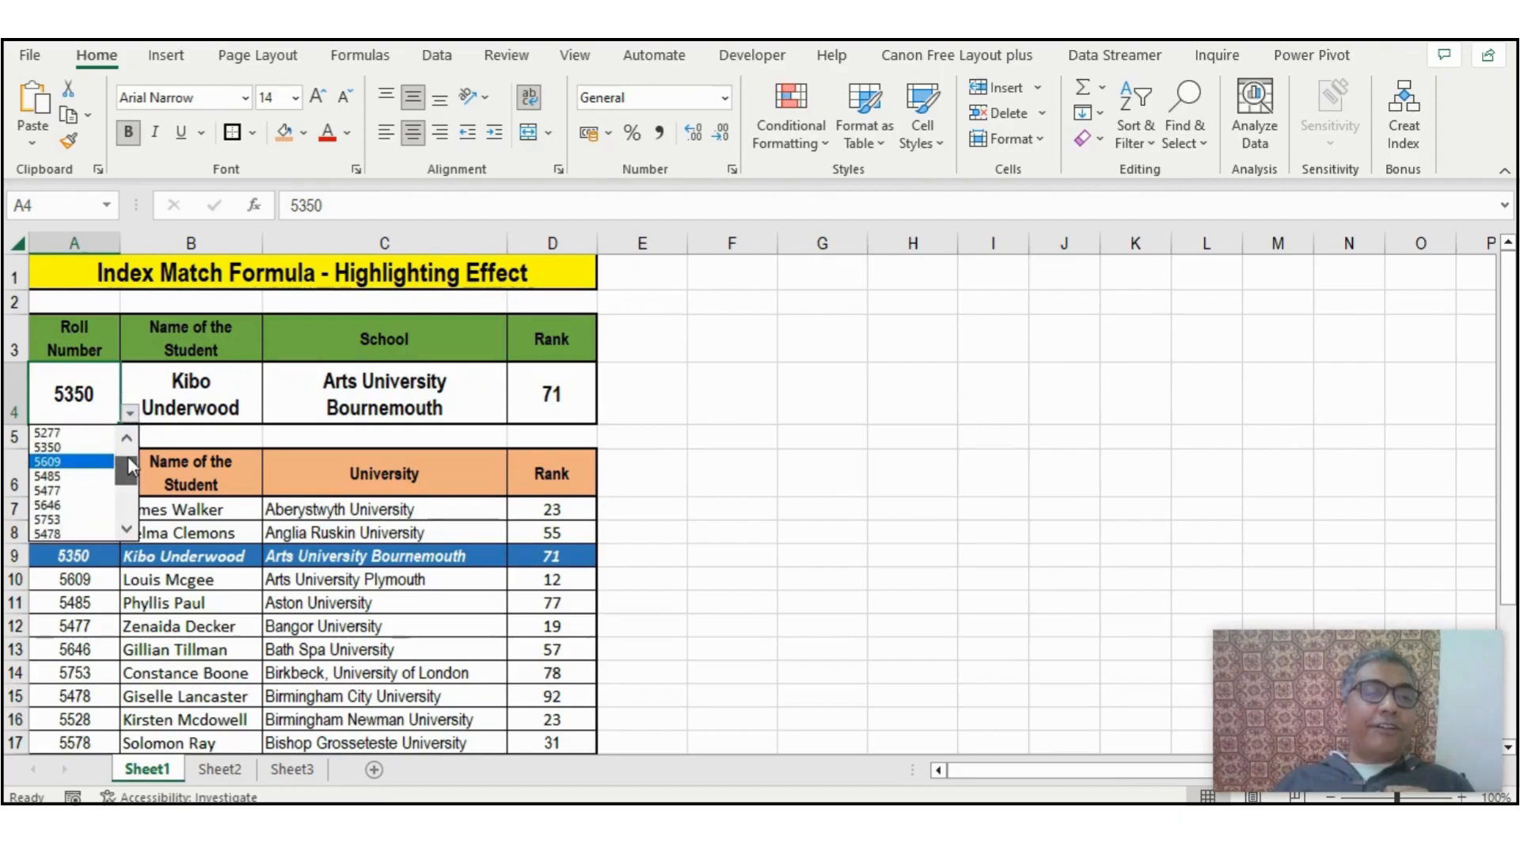
pyautogui.click(48, 448)
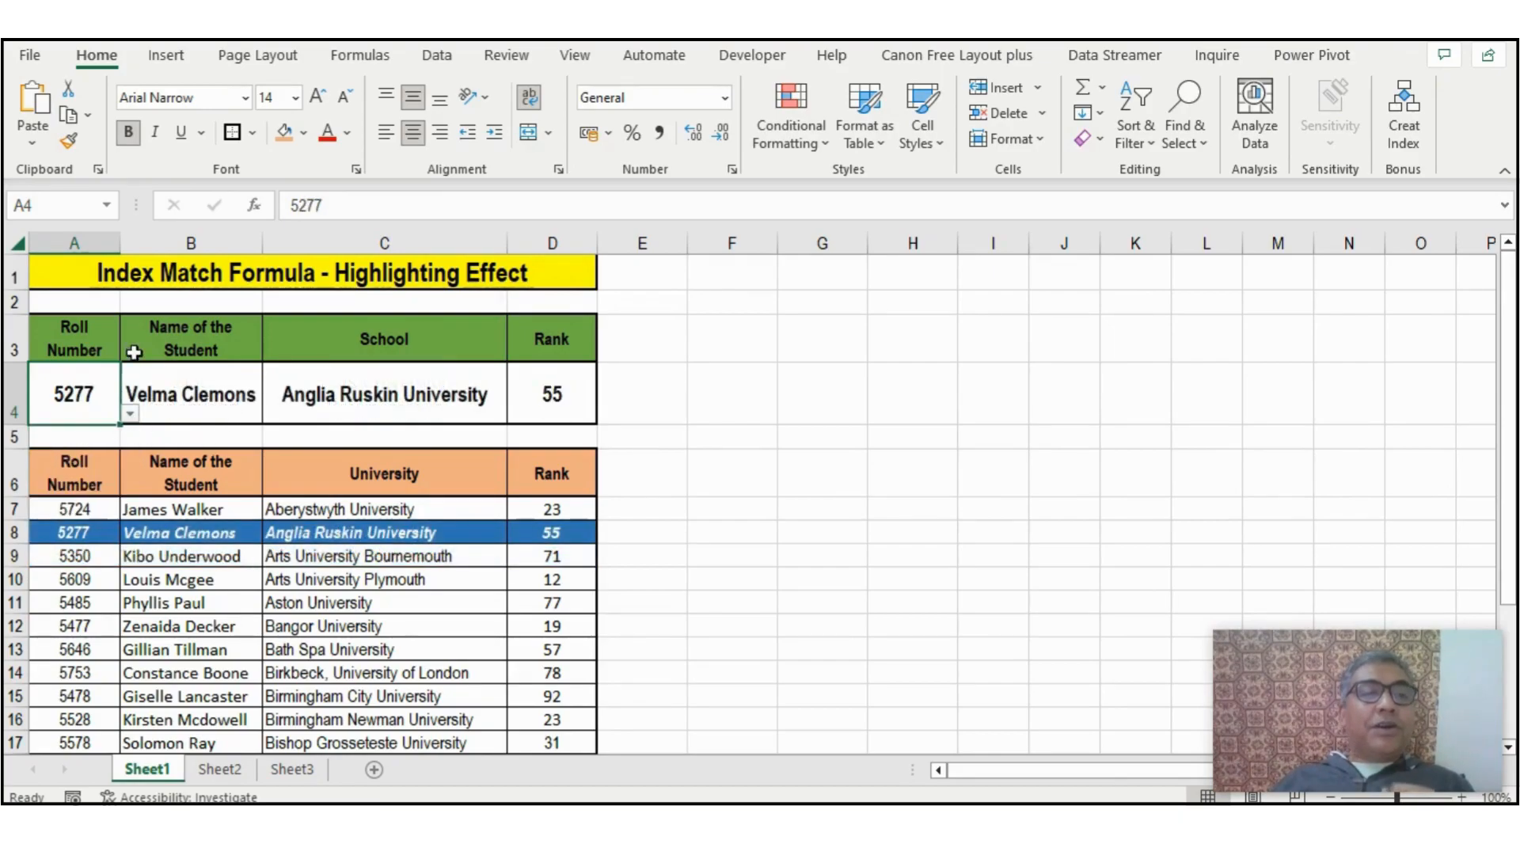
# Copy the lookup block and student table in A3:D24 and paste them as values starting at cell F3
pyautogui.moveTo(83, 331); pyautogui.dragTo(557, 717)
pyautogui.hotkey('ctrl', 'c')
pyautogui.scroll(2, 859, 608)
pyautogui.click(747, 334)
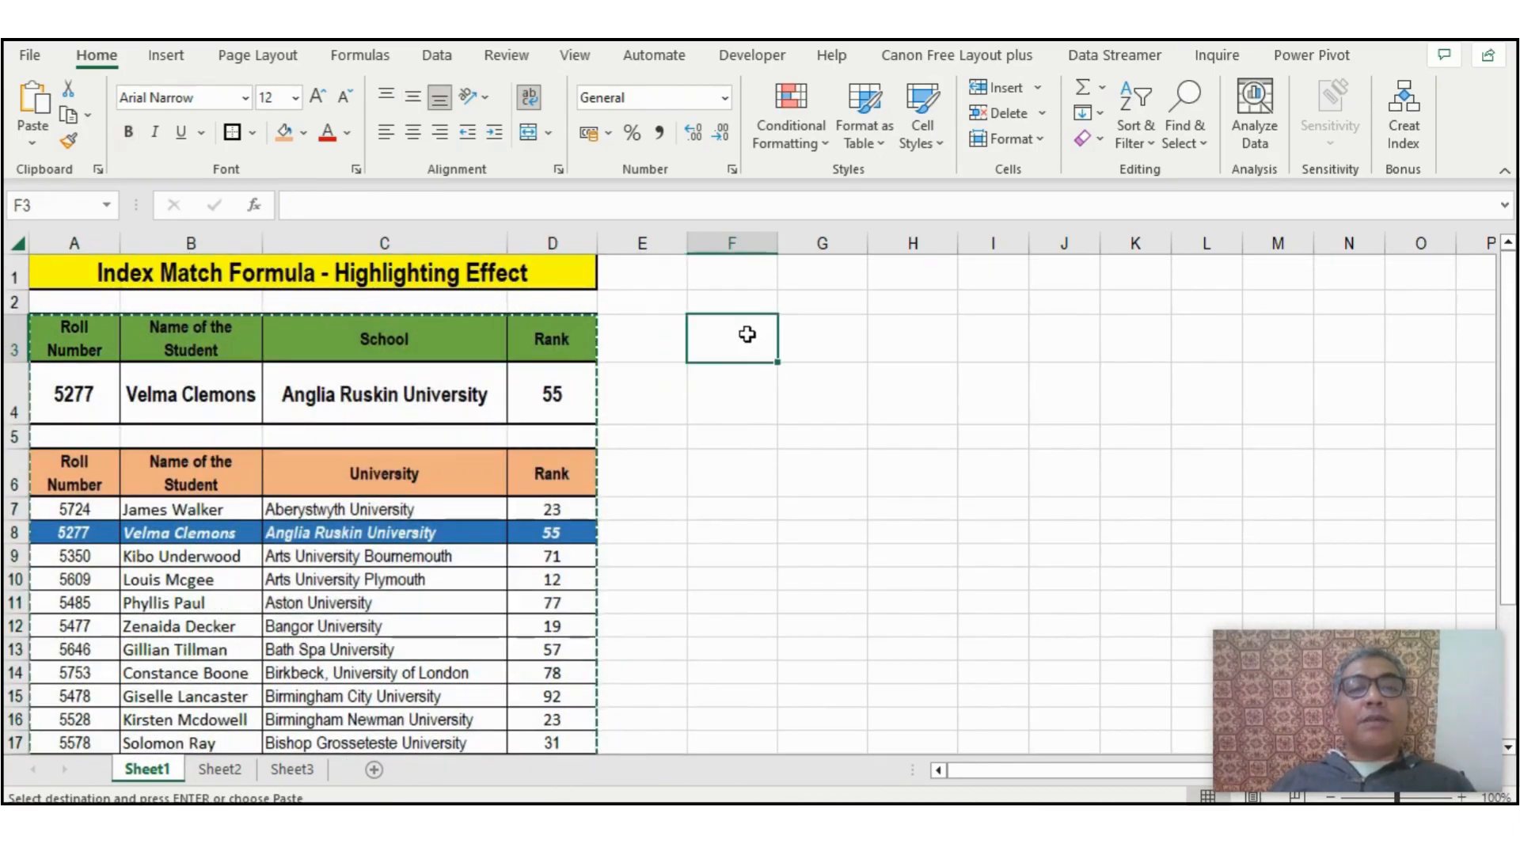
pyautogui.rightClick(753, 340)
pyautogui.click(837, 293)
# Copy the formatting of A3:D4 onto F3:I4 and the formatting of header row A6:D6 onto F6:I6
pyautogui.moveTo(67, 333); pyautogui.dragTo(579, 398)
pyautogui.click(69, 140)
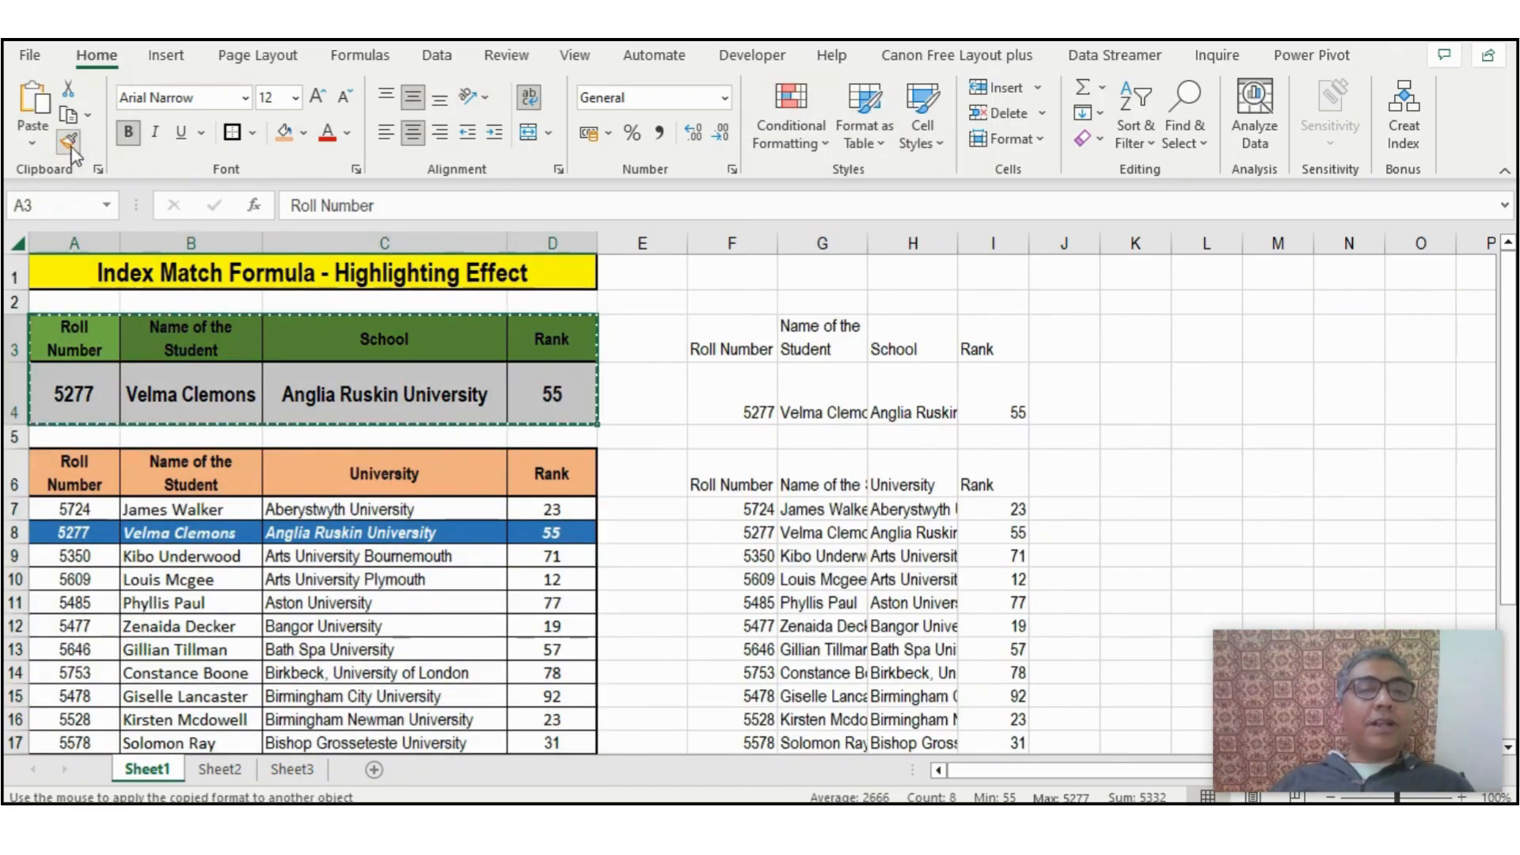
pyautogui.click(736, 330)
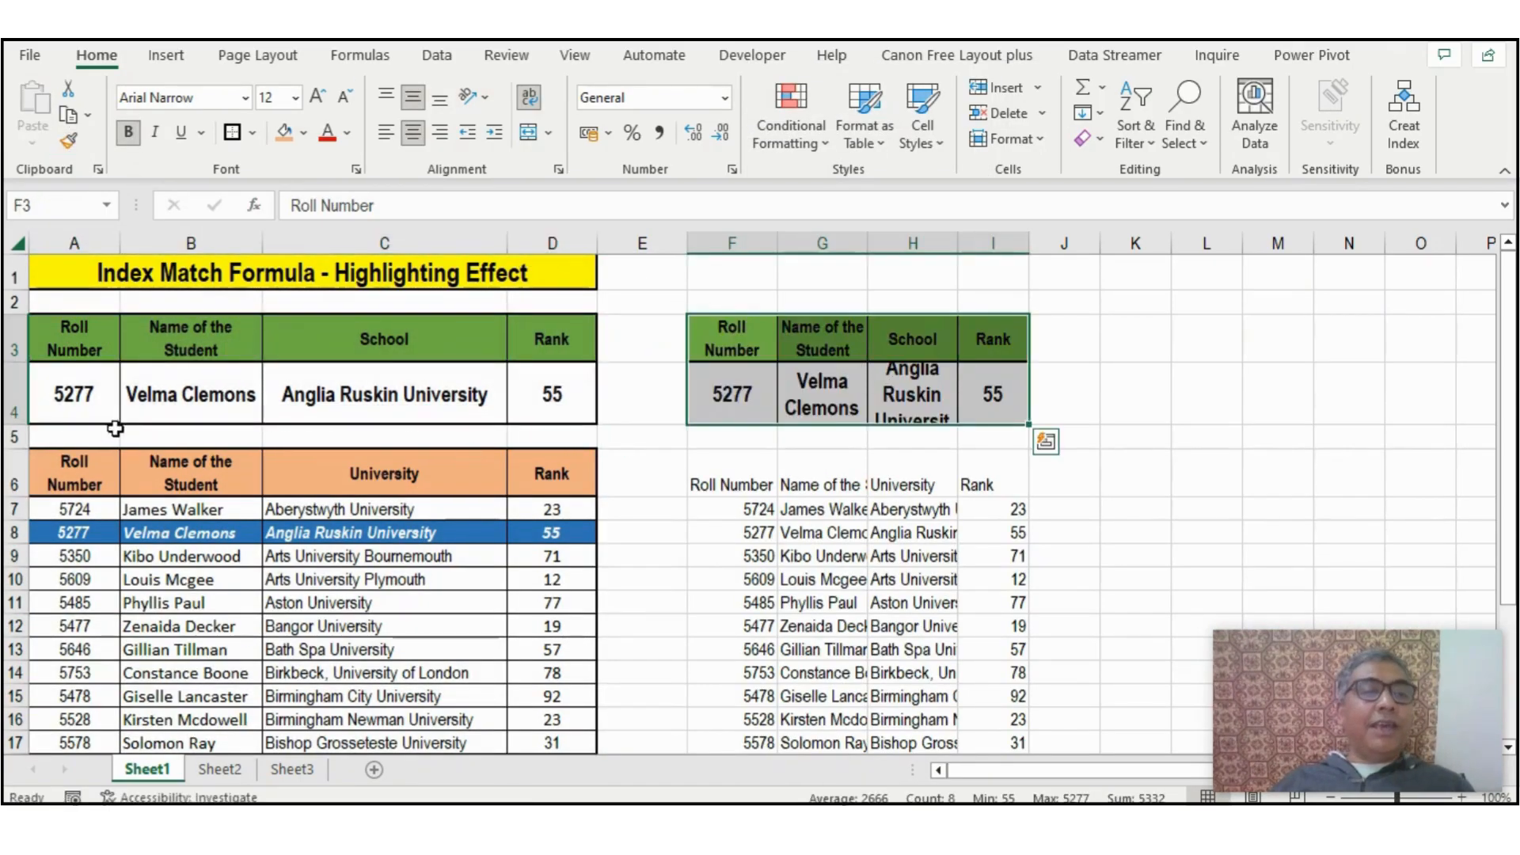
pyautogui.moveTo(60, 477); pyautogui.dragTo(543, 473)
pyautogui.click(69, 140)
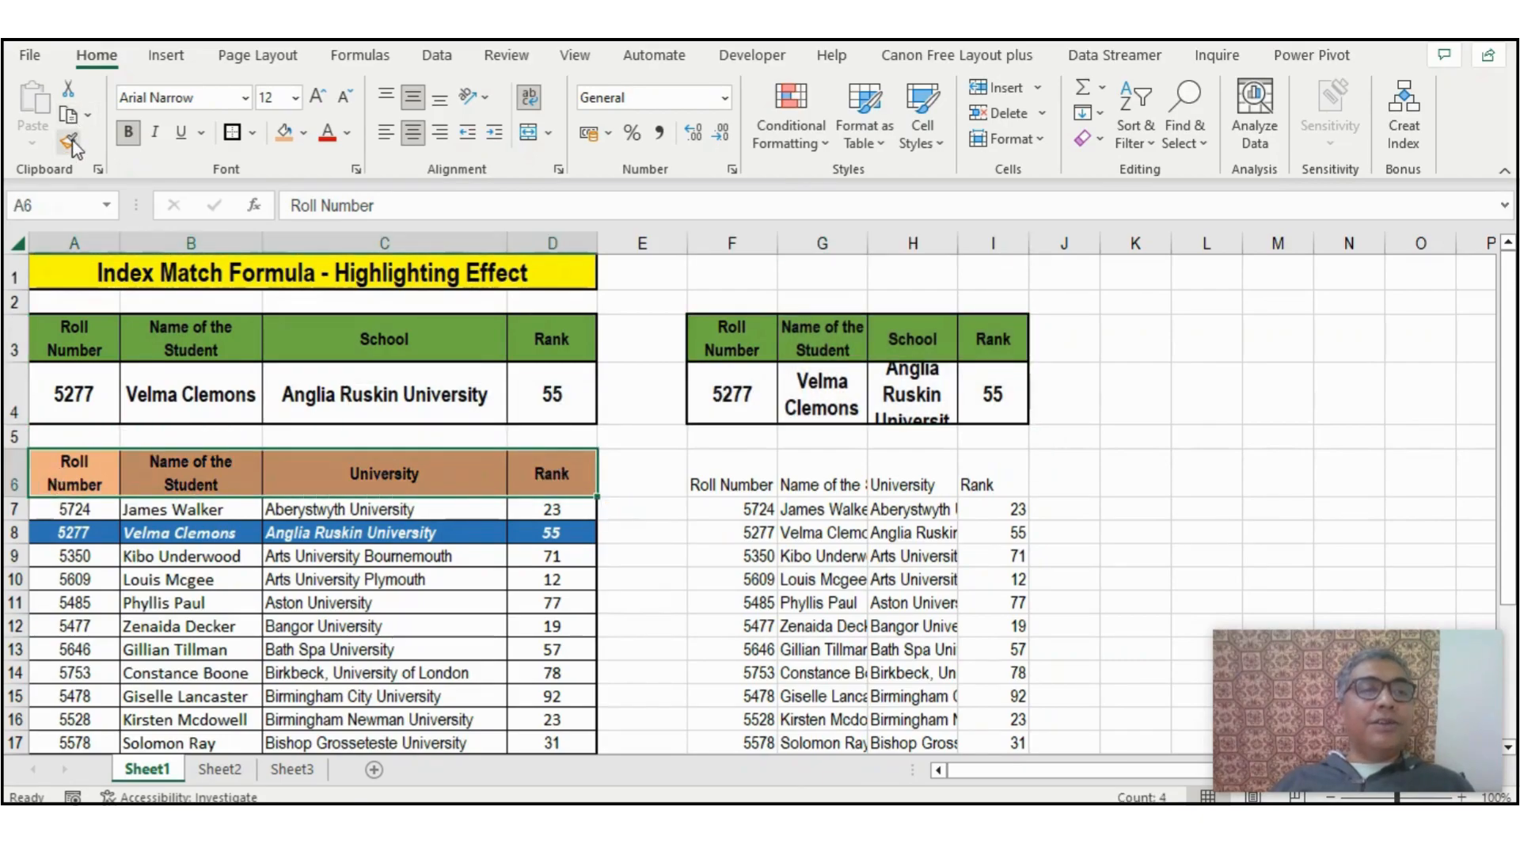
pyautogui.click(725, 483)
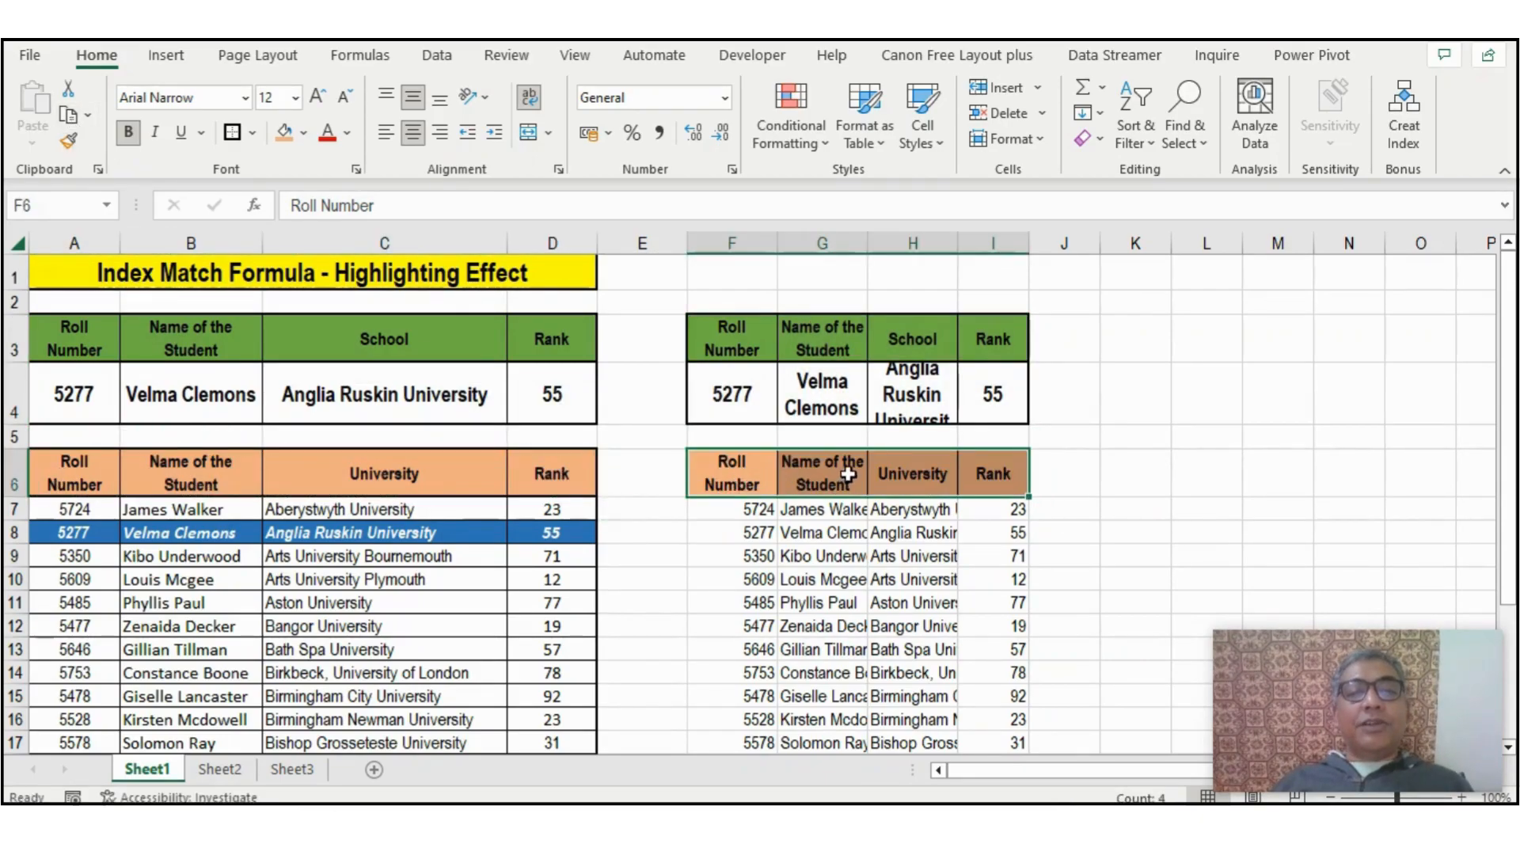
# Autofit the widths of columns F through I to their contents
pyautogui.moveTo(735, 252); pyautogui.dragTo(1026, 243)
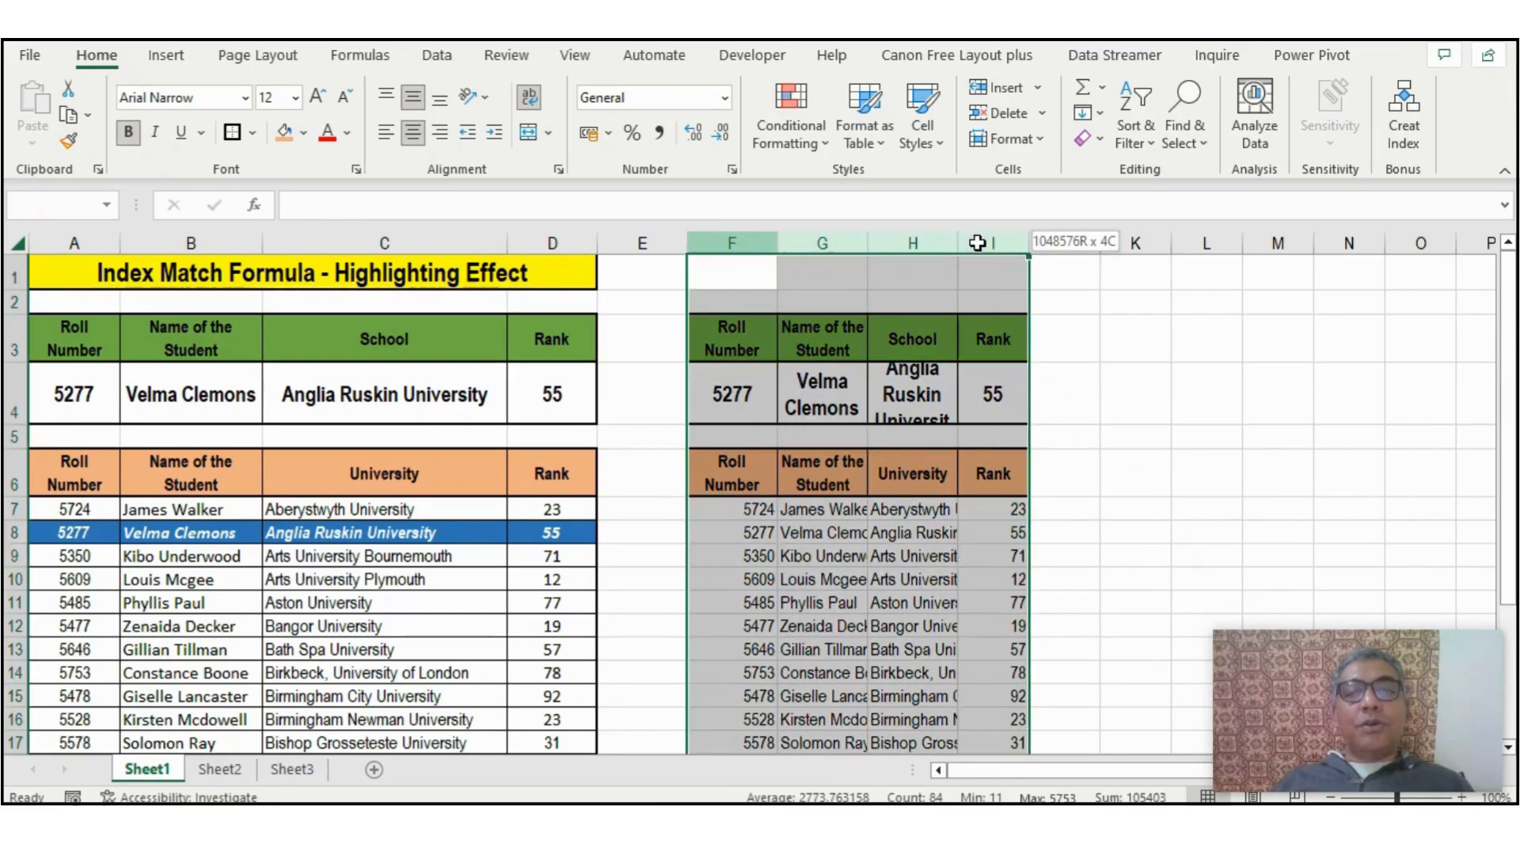
pyautogui.doubleClick(1029, 243)
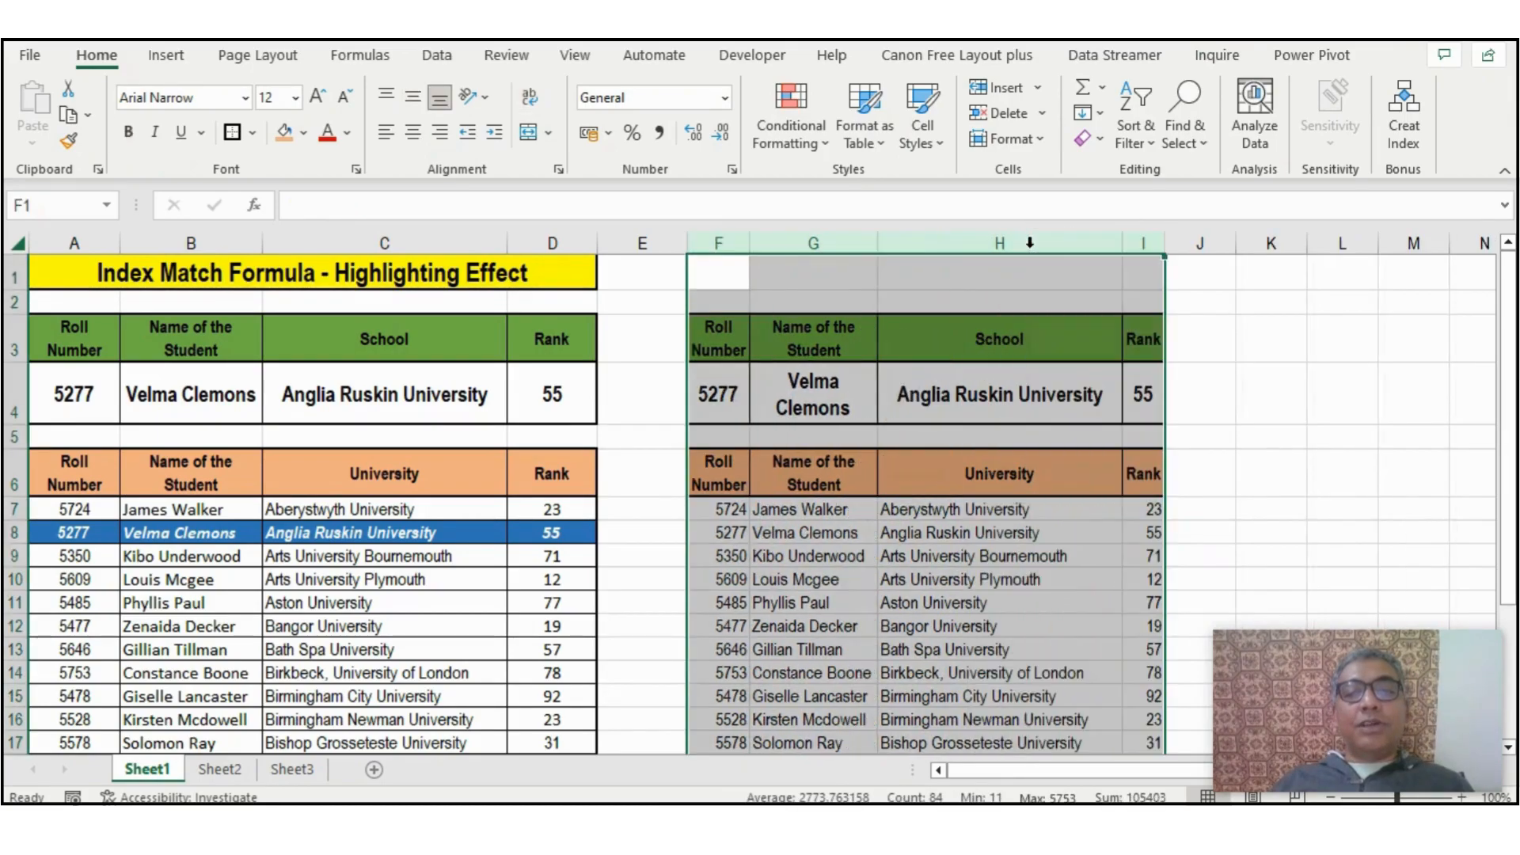
pyautogui.click(716, 524)
# Add borders to the cells of the copied student data in F7:I24
pyautogui.moveTo(719, 510); pyautogui.dragTo(1145, 707)
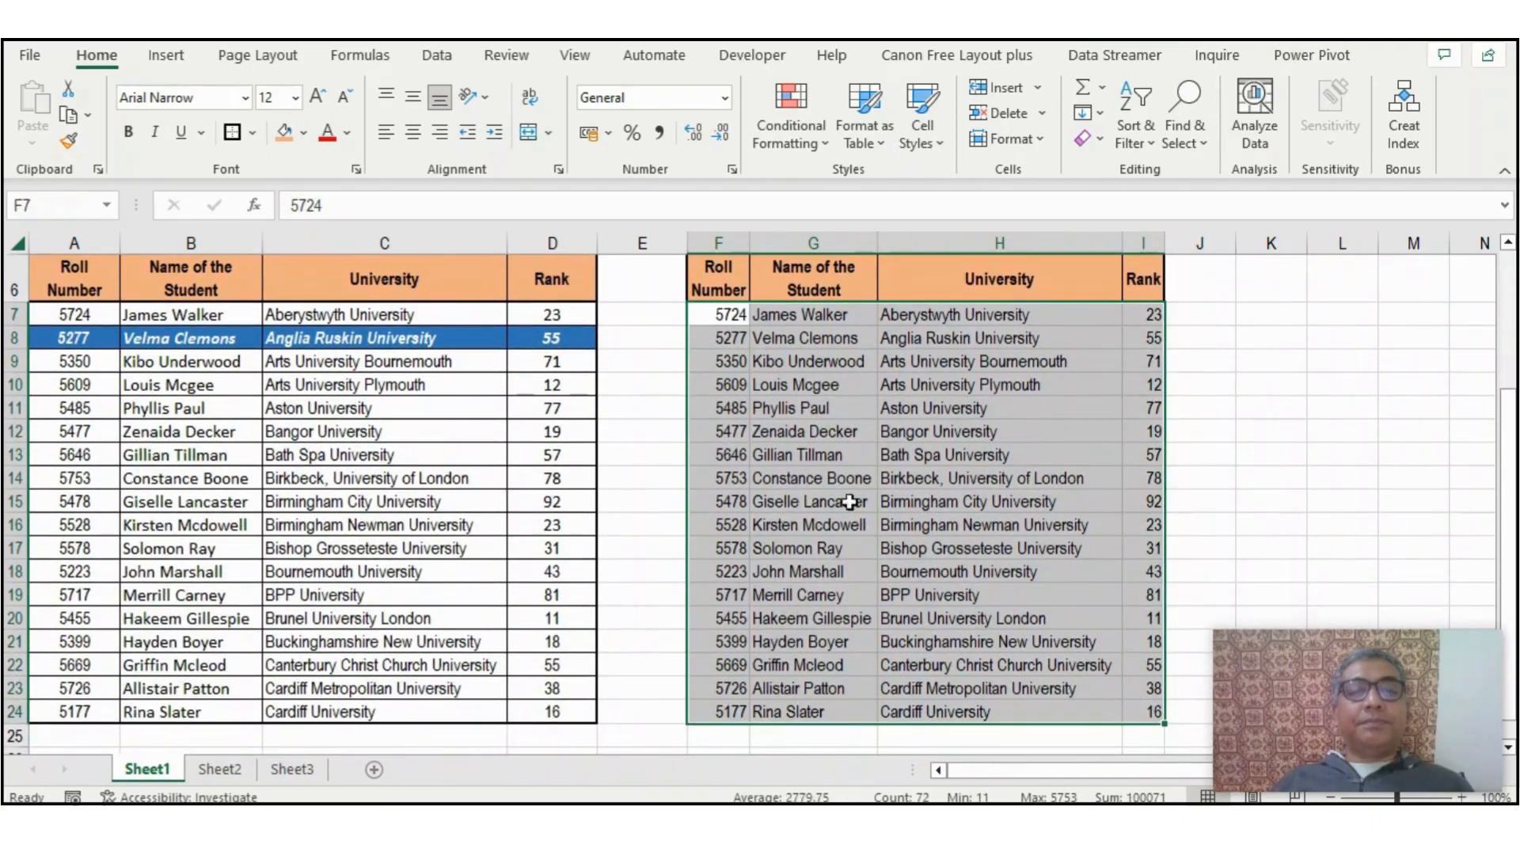
pyautogui.scroll(2, 849, 502)
pyautogui.hotkey('ctrl', '1')
pyautogui.click(1033, 384)
pyautogui.click(1100, 768)
pyautogui.click(958, 558)
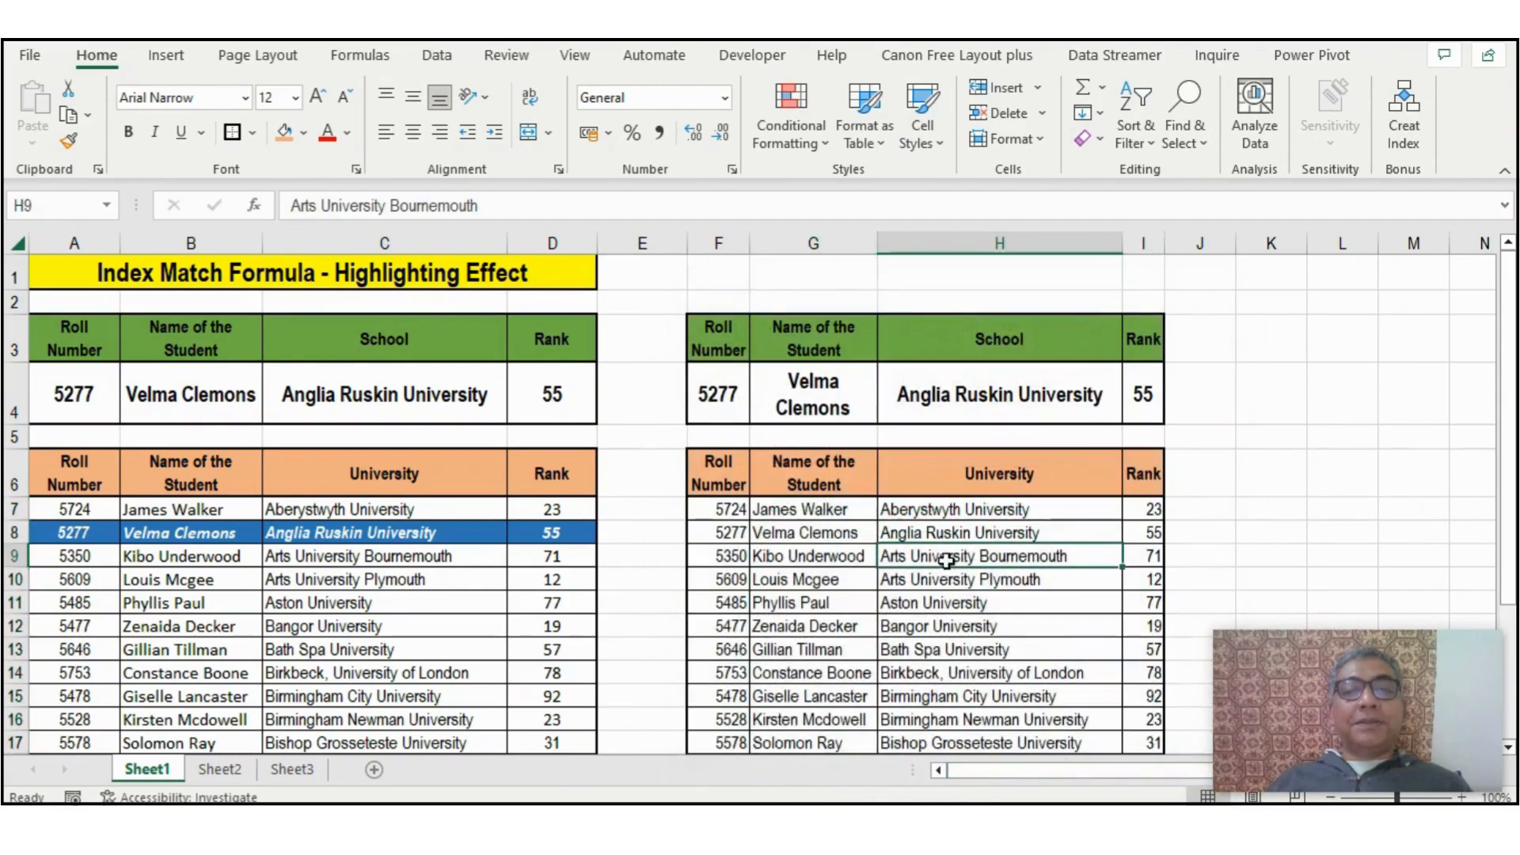
pyautogui.scroll(-1, 867, 511)
pyautogui.scroll(1, 872, 512)
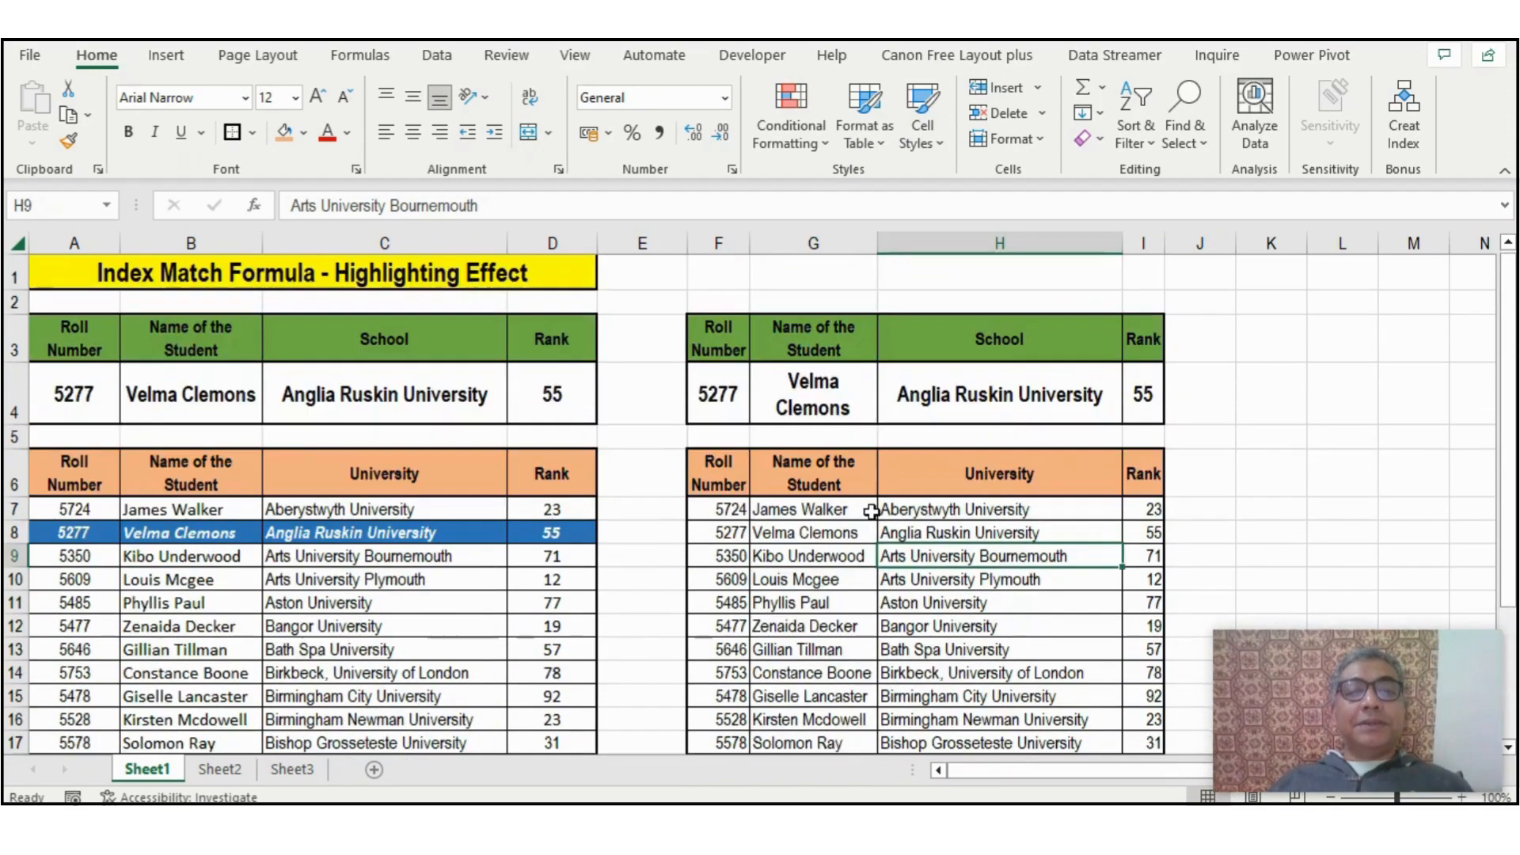
# Clear the contents of the copied lookup row F4:I4
pyautogui.click(713, 373)
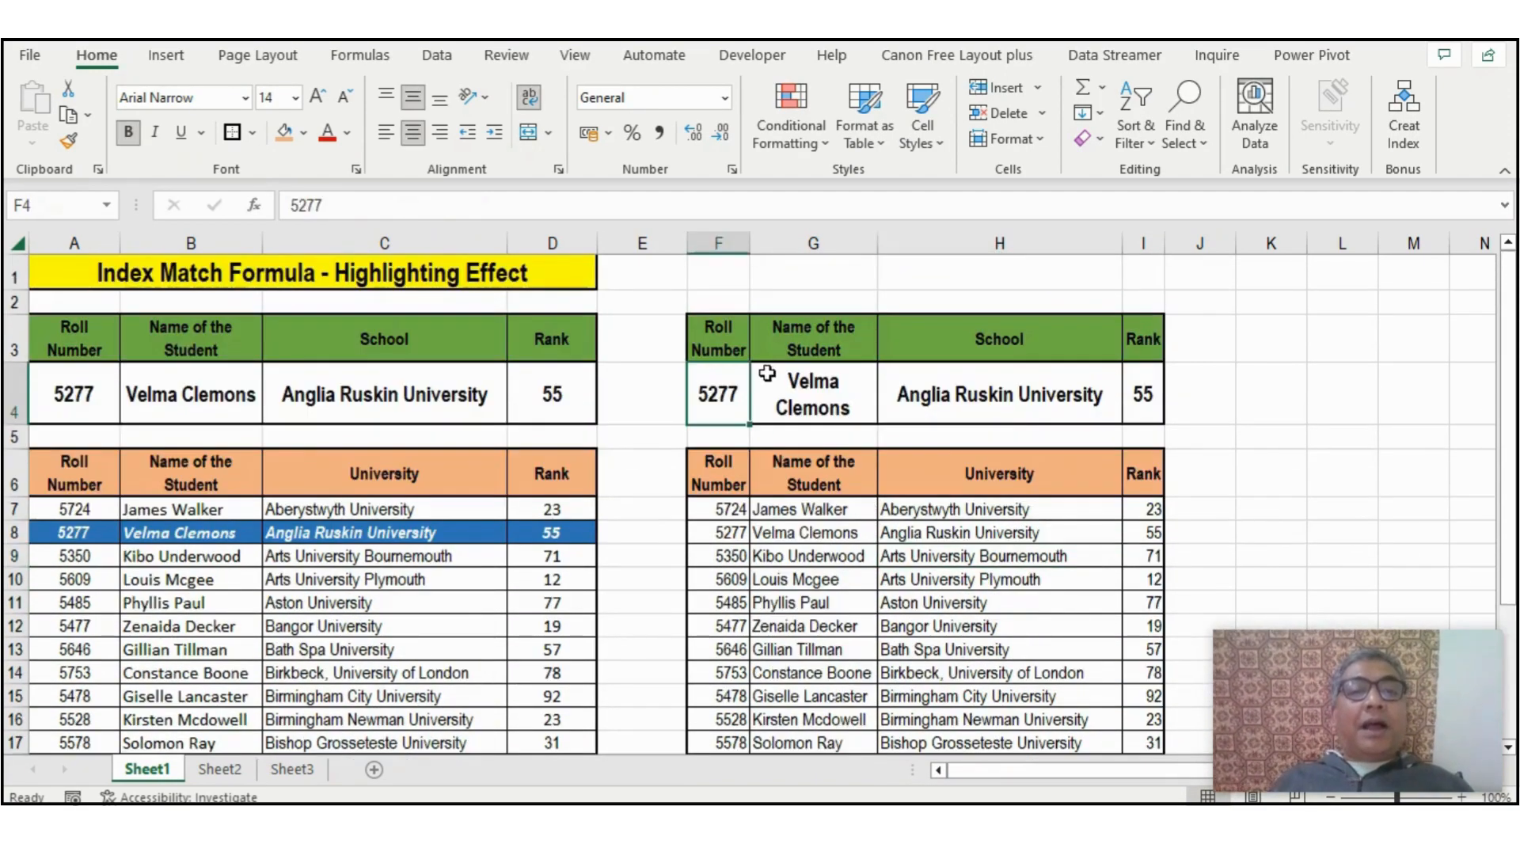
pyautogui.moveTo(705, 383); pyautogui.dragTo(1142, 394)
pyautogui.press('Delete')
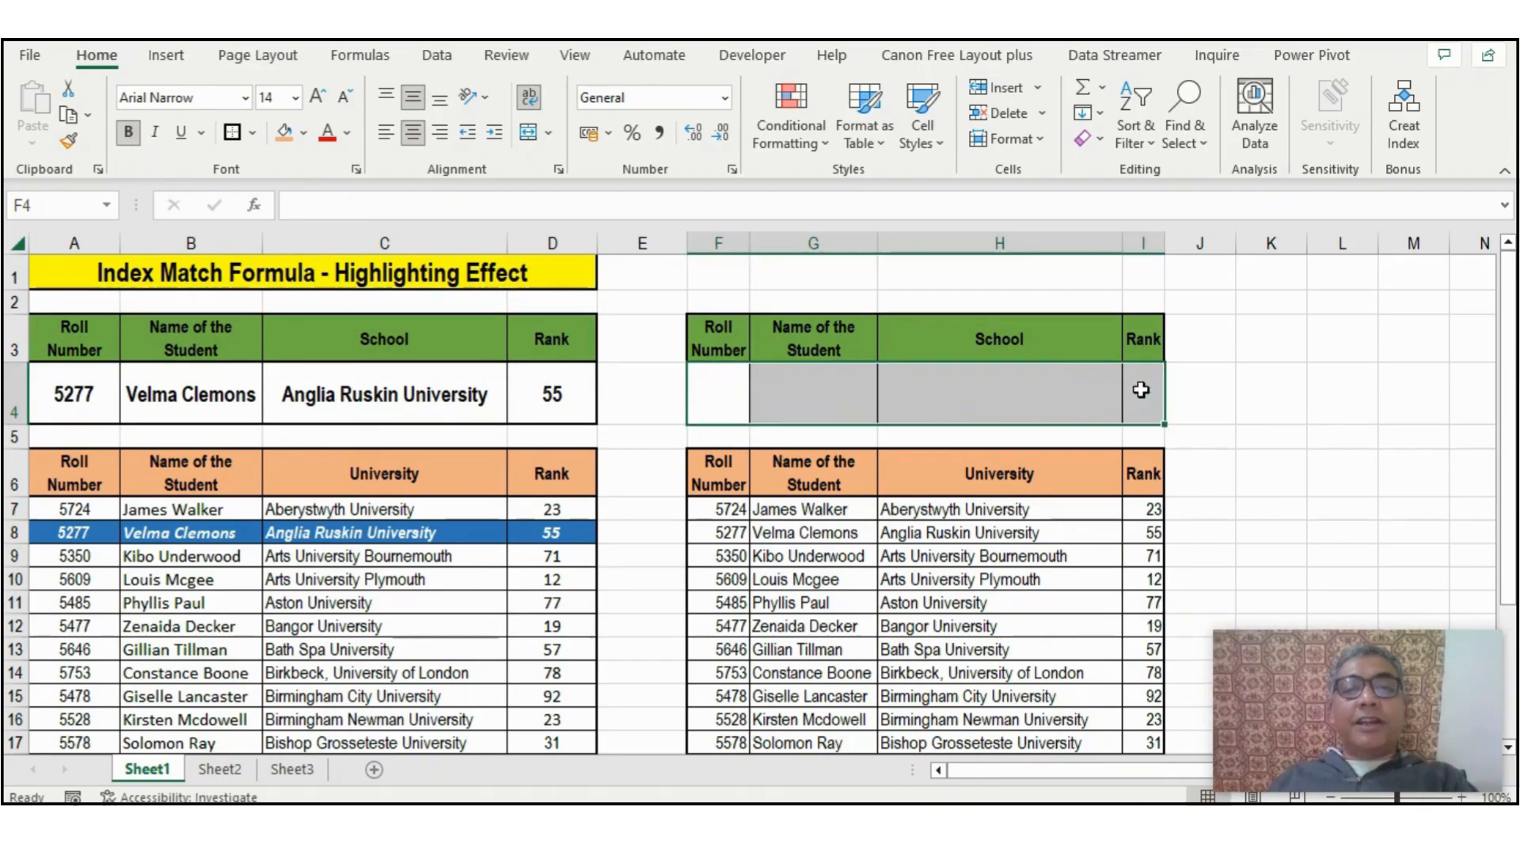
pyautogui.click(1029, 402)
pyautogui.click(738, 399)
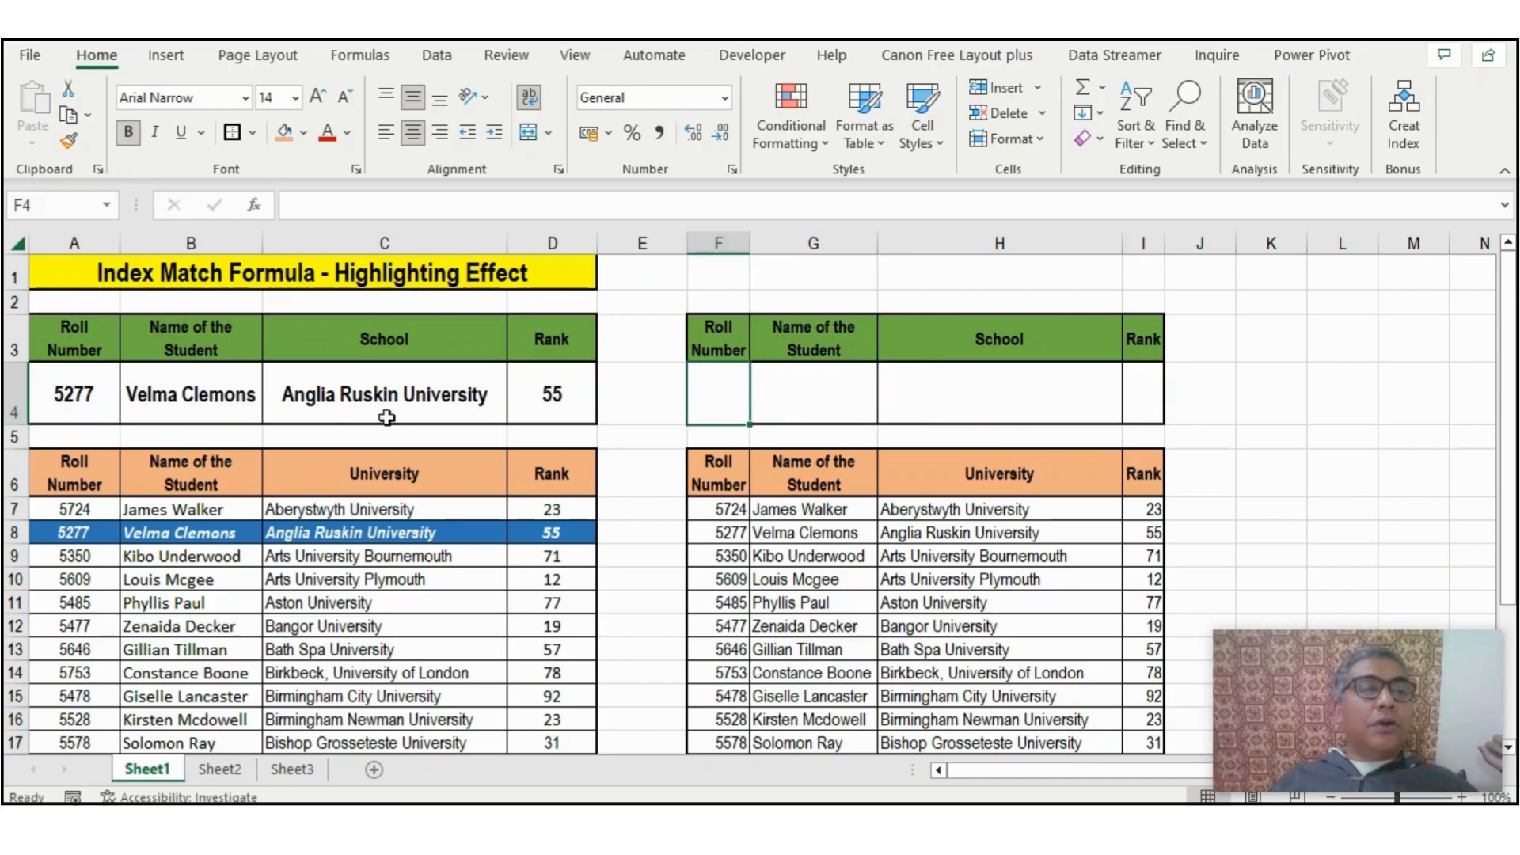
# Try the roll numbers from rows 8 and 11 in cell A4, ending with the one from row 14
pyautogui.click(63, 393)
pyautogui.click(129, 415)
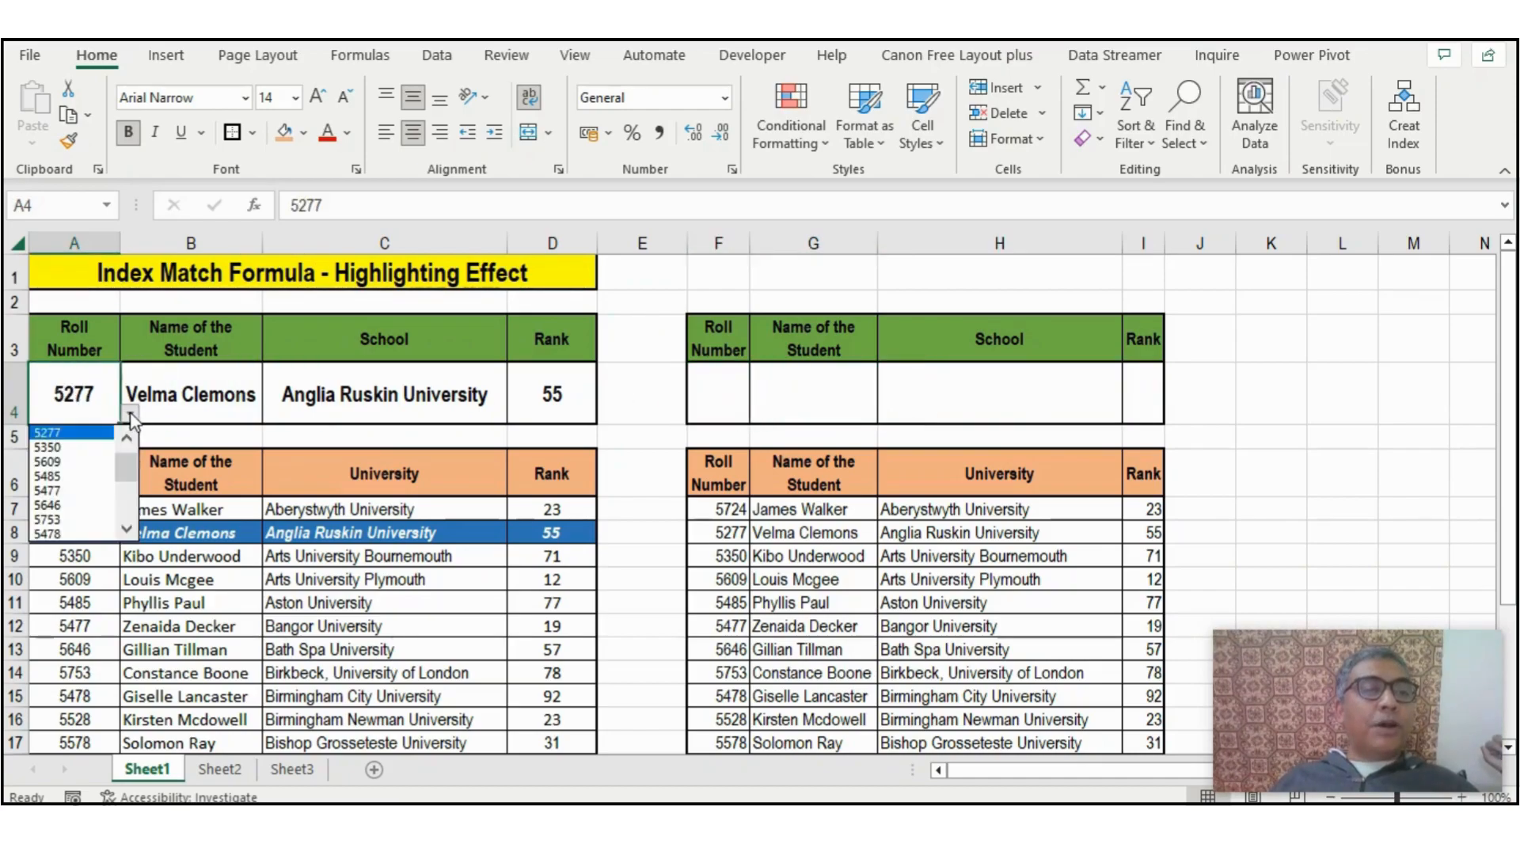
pyautogui.moveTo(131, 466); pyautogui.dragTo(125, 442)
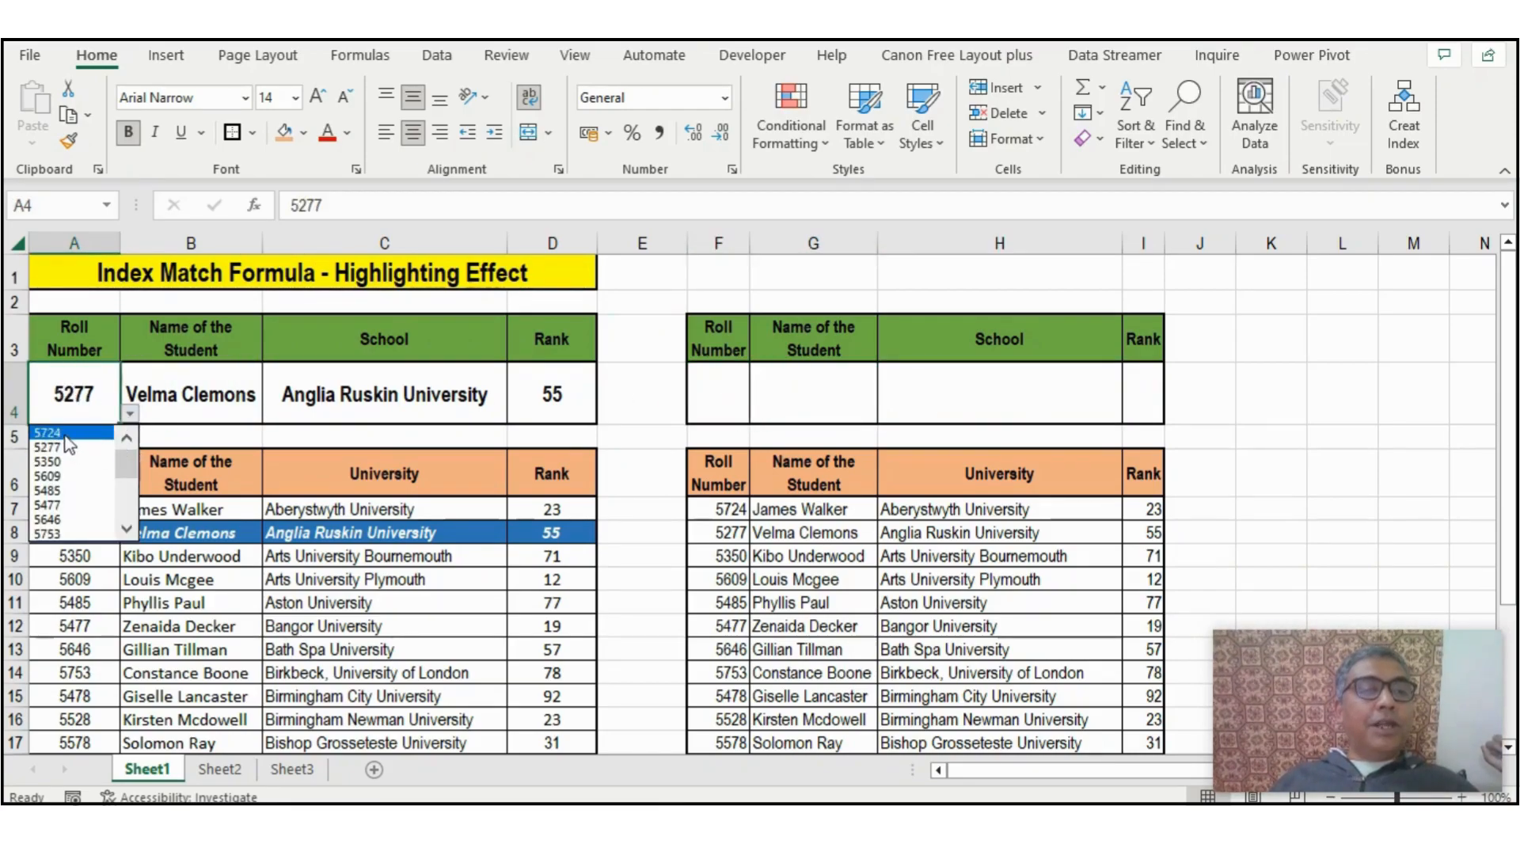
pyautogui.click(55, 452)
pyautogui.click(129, 414)
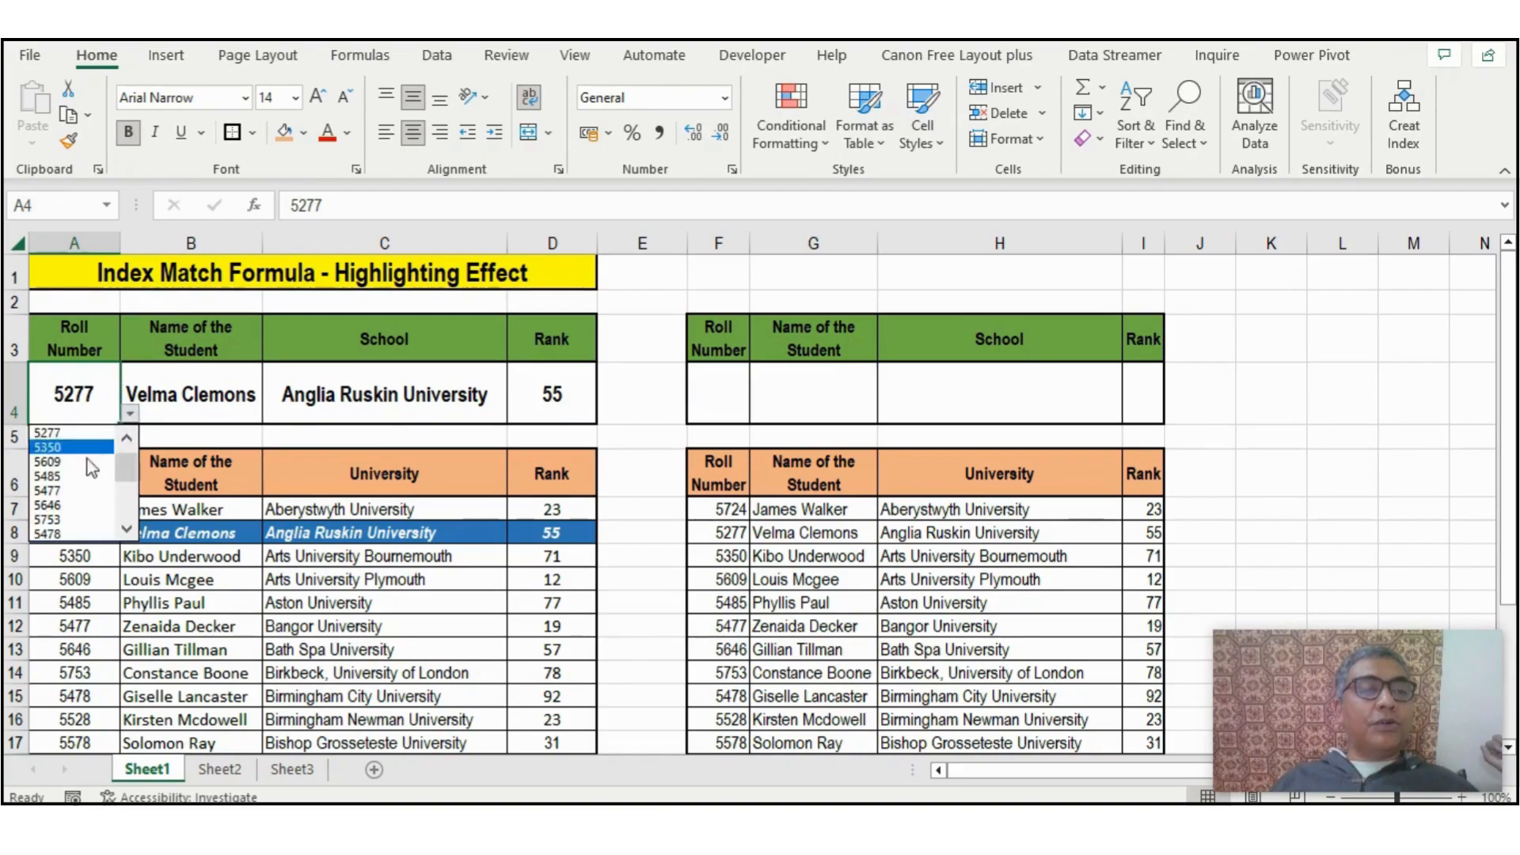
pyautogui.click(69, 475)
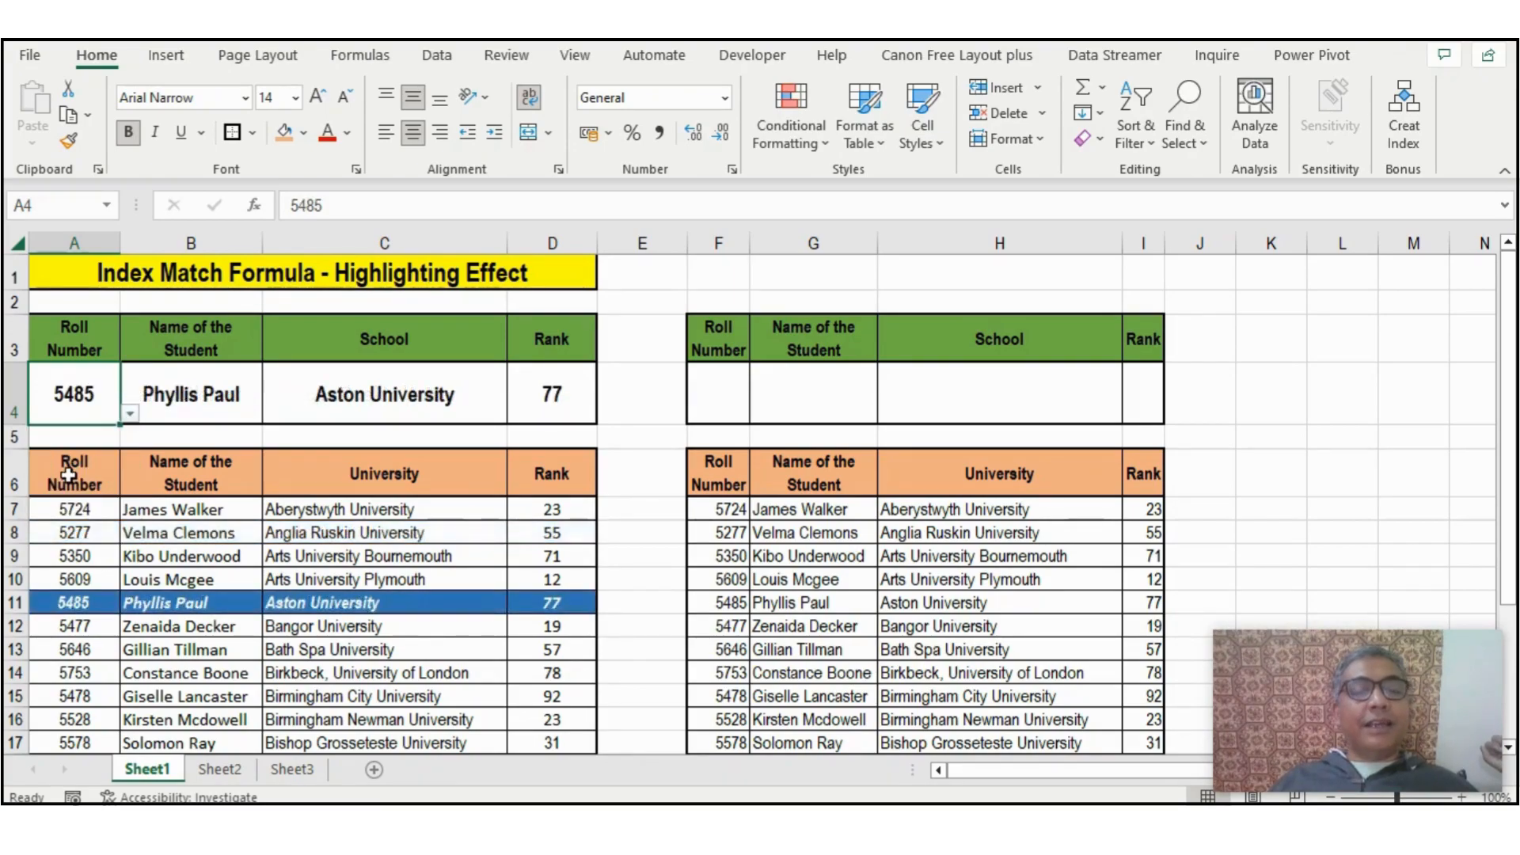
pyautogui.click(129, 414)
pyautogui.click(55, 506)
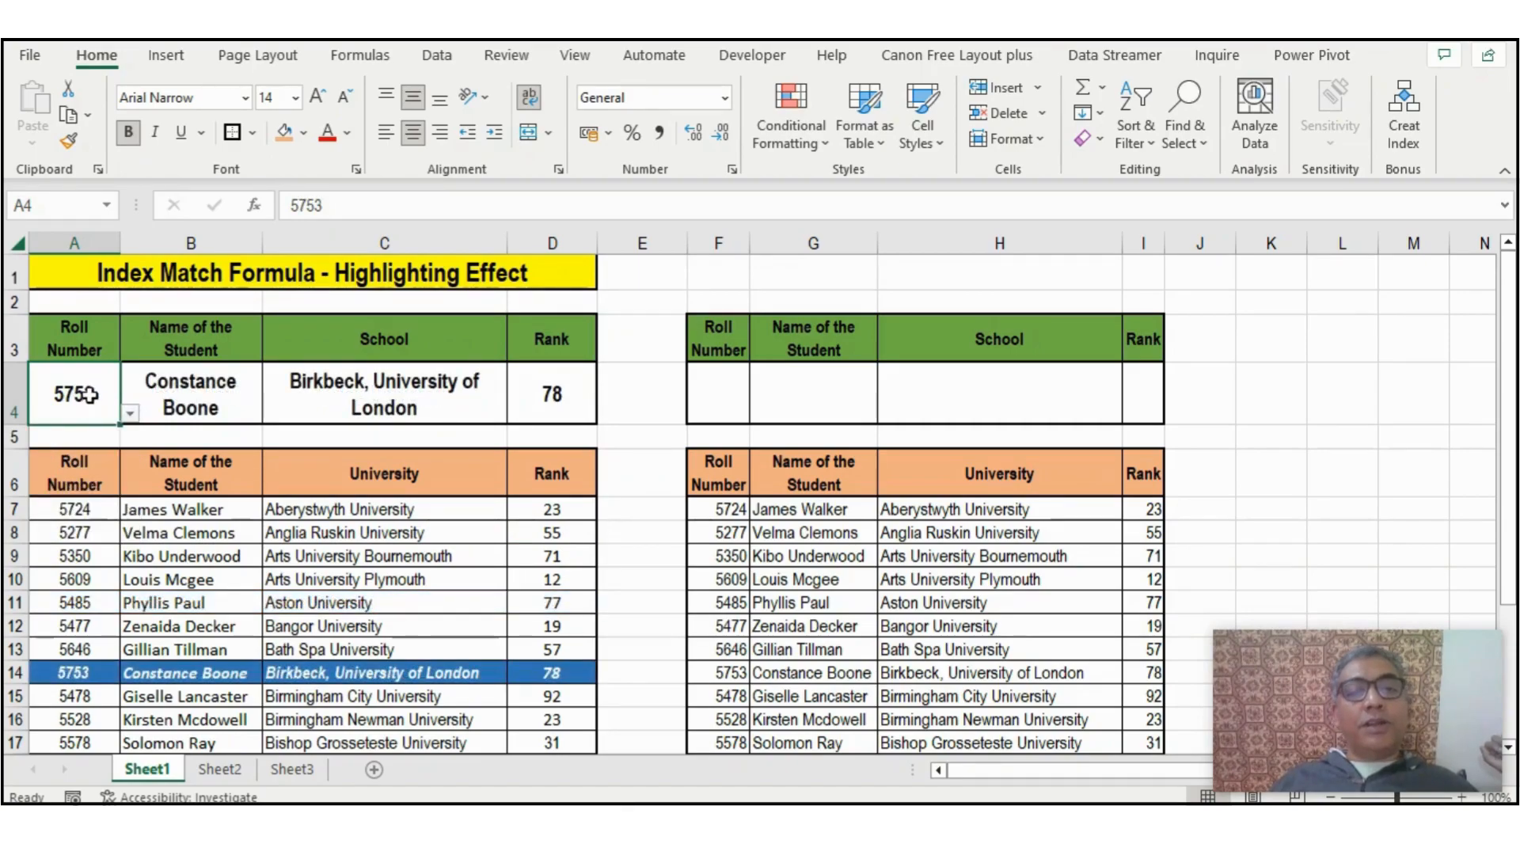
# Add a List data validation to cell F4 with =$F$7:$F$24 as its source
pyautogui.click(727, 391)
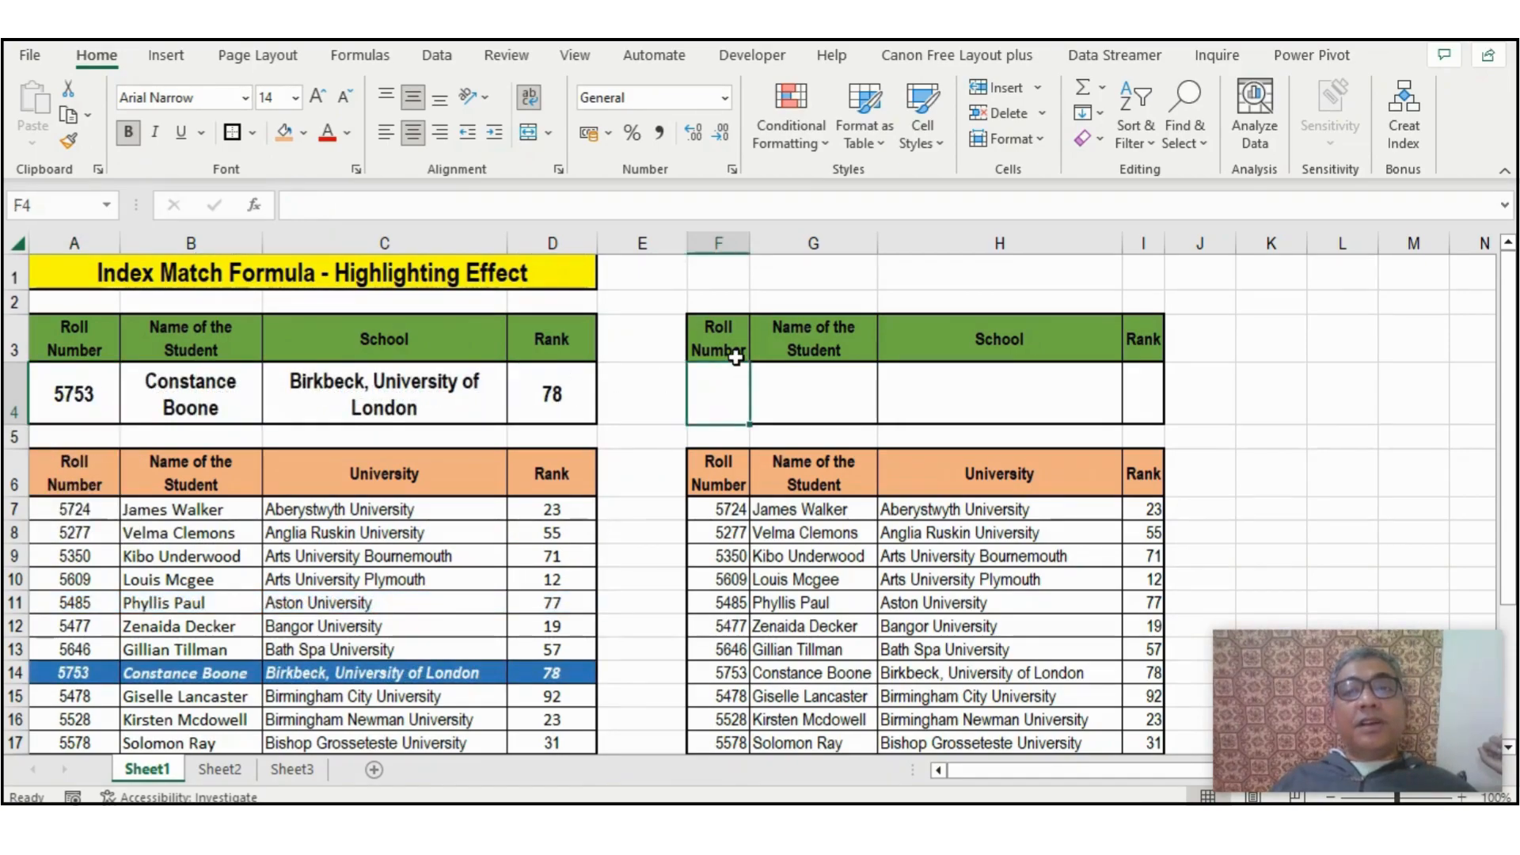
pyautogui.click(438, 57)
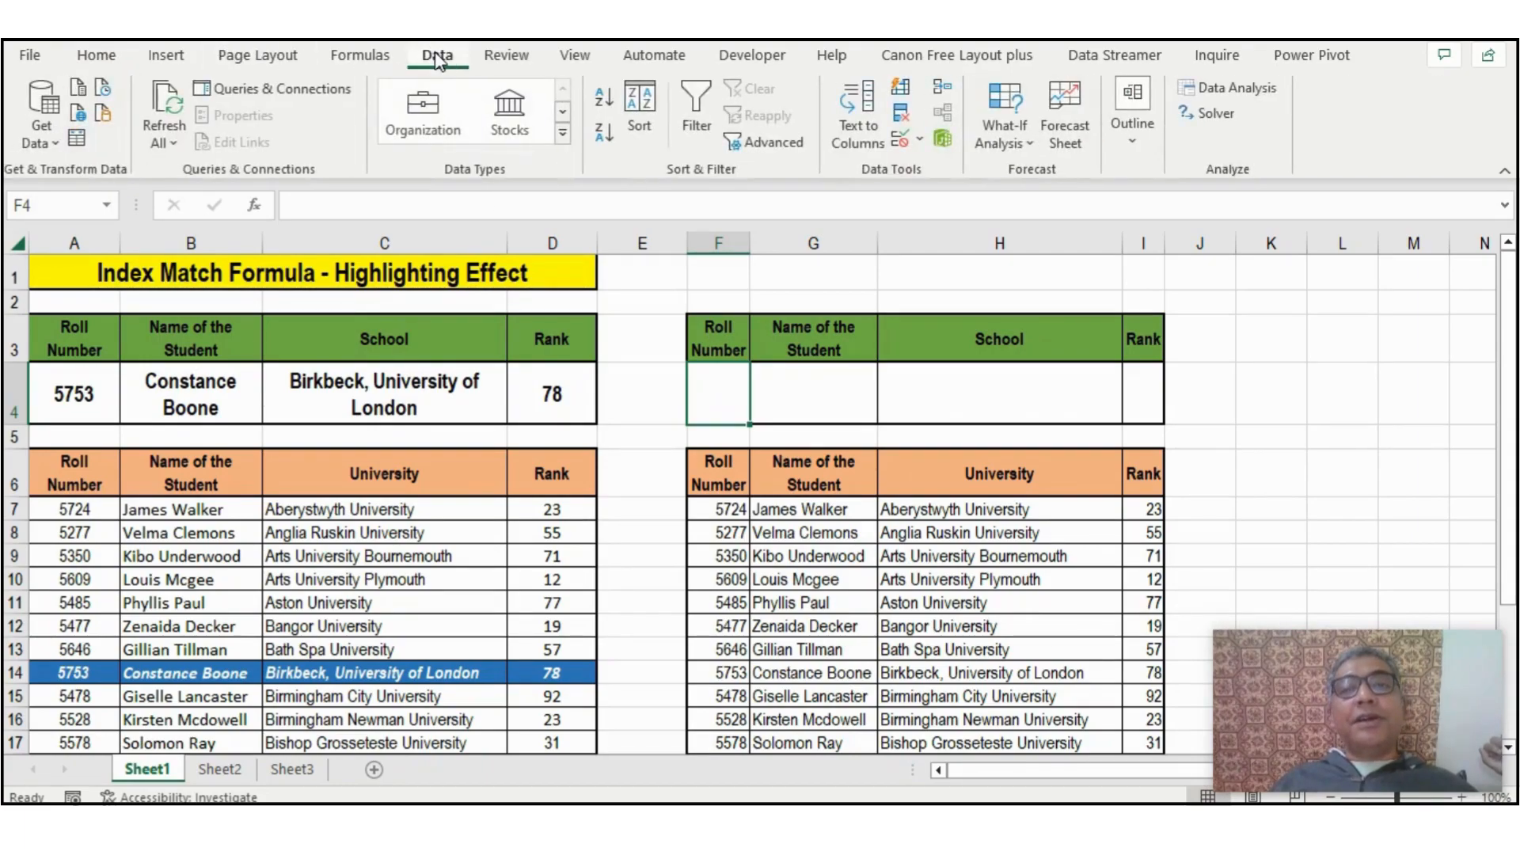
pyautogui.click(902, 141)
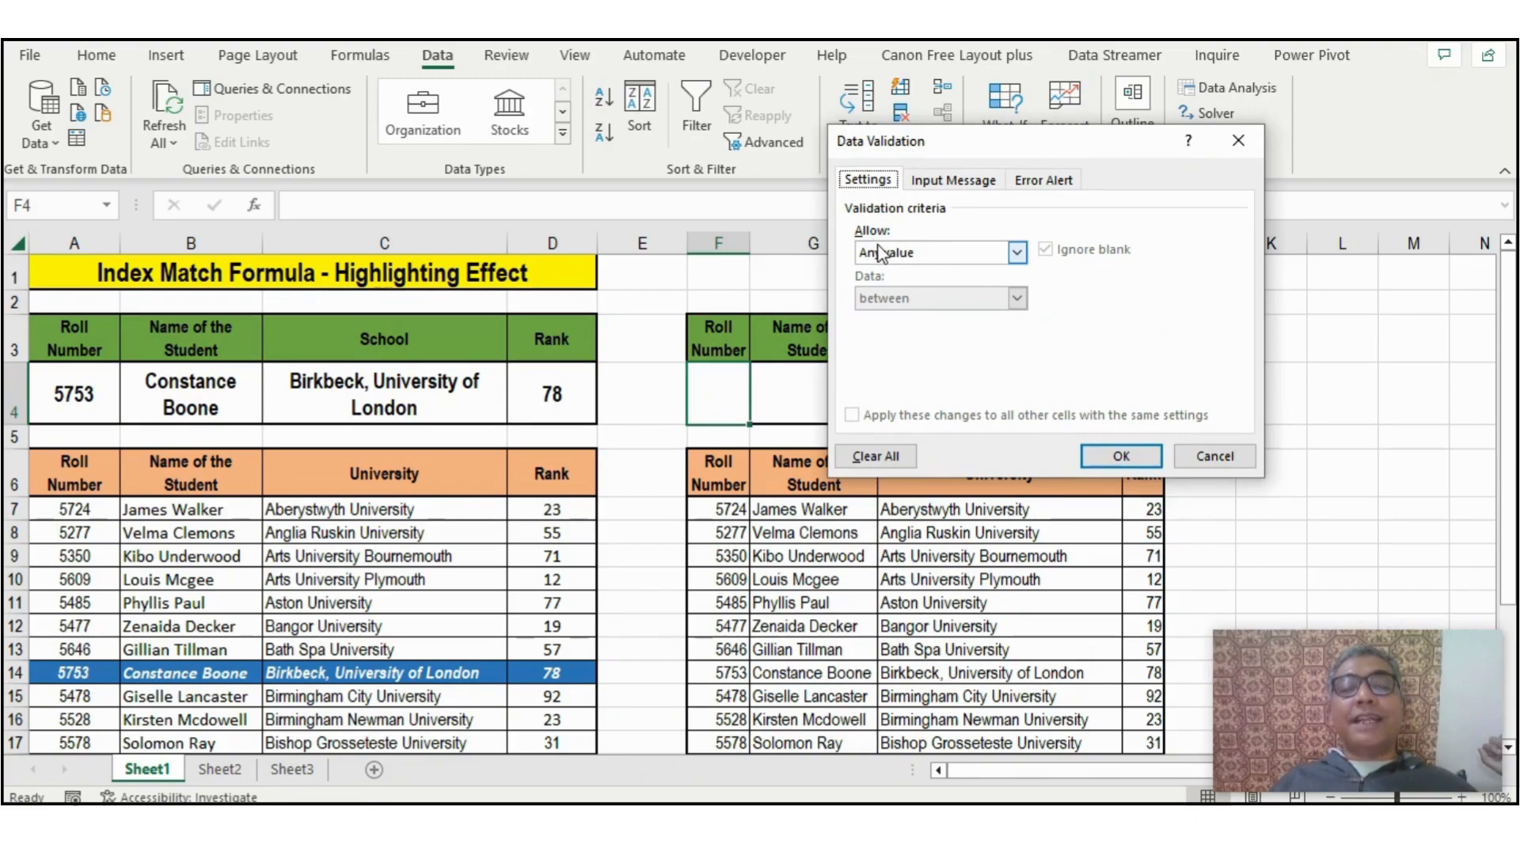
pyautogui.click(910, 253)
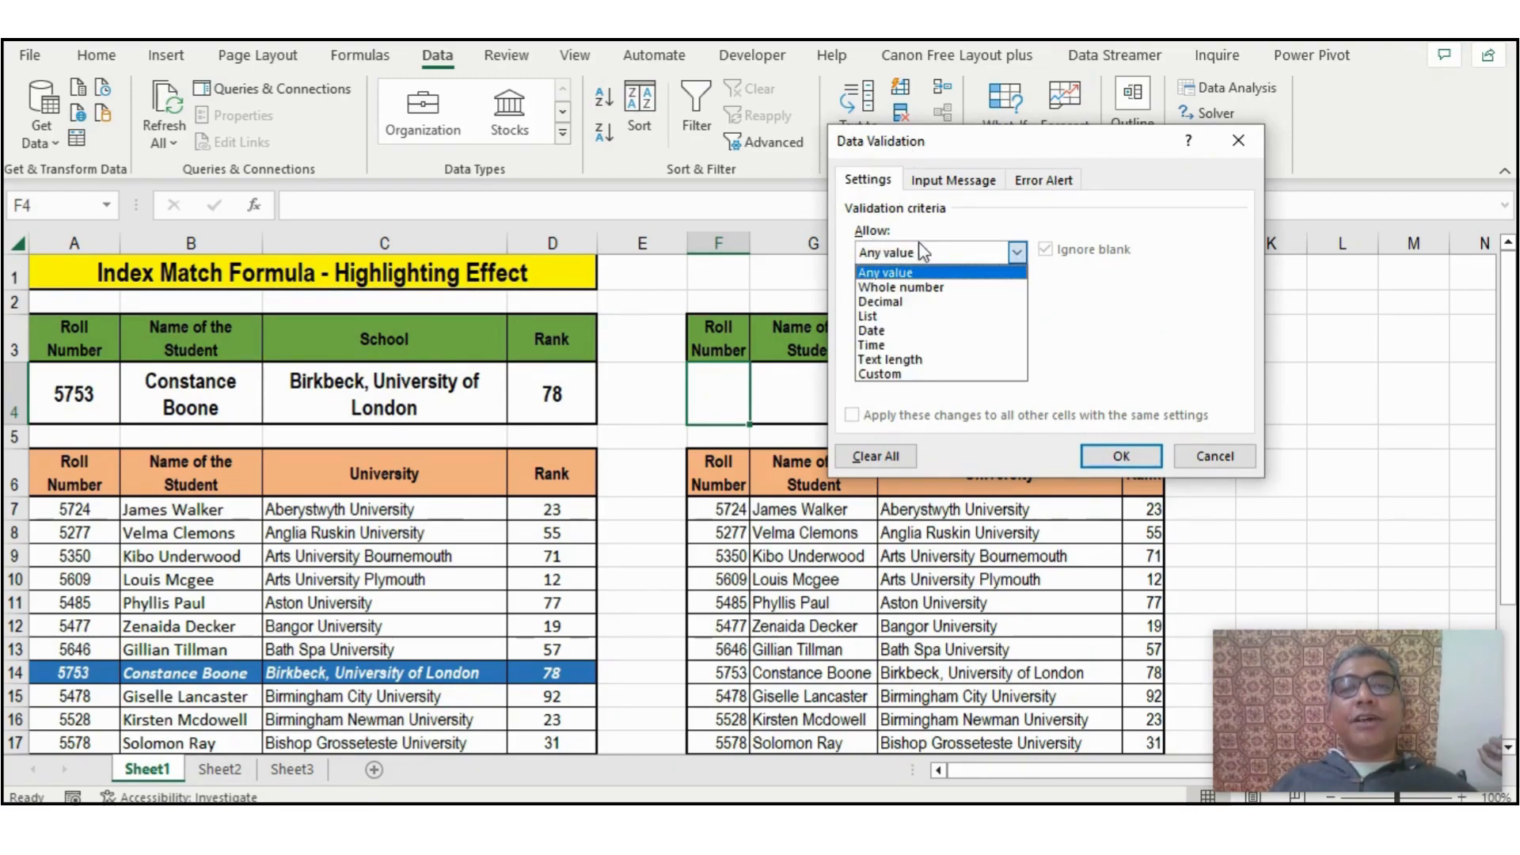
pyautogui.click(915, 328)
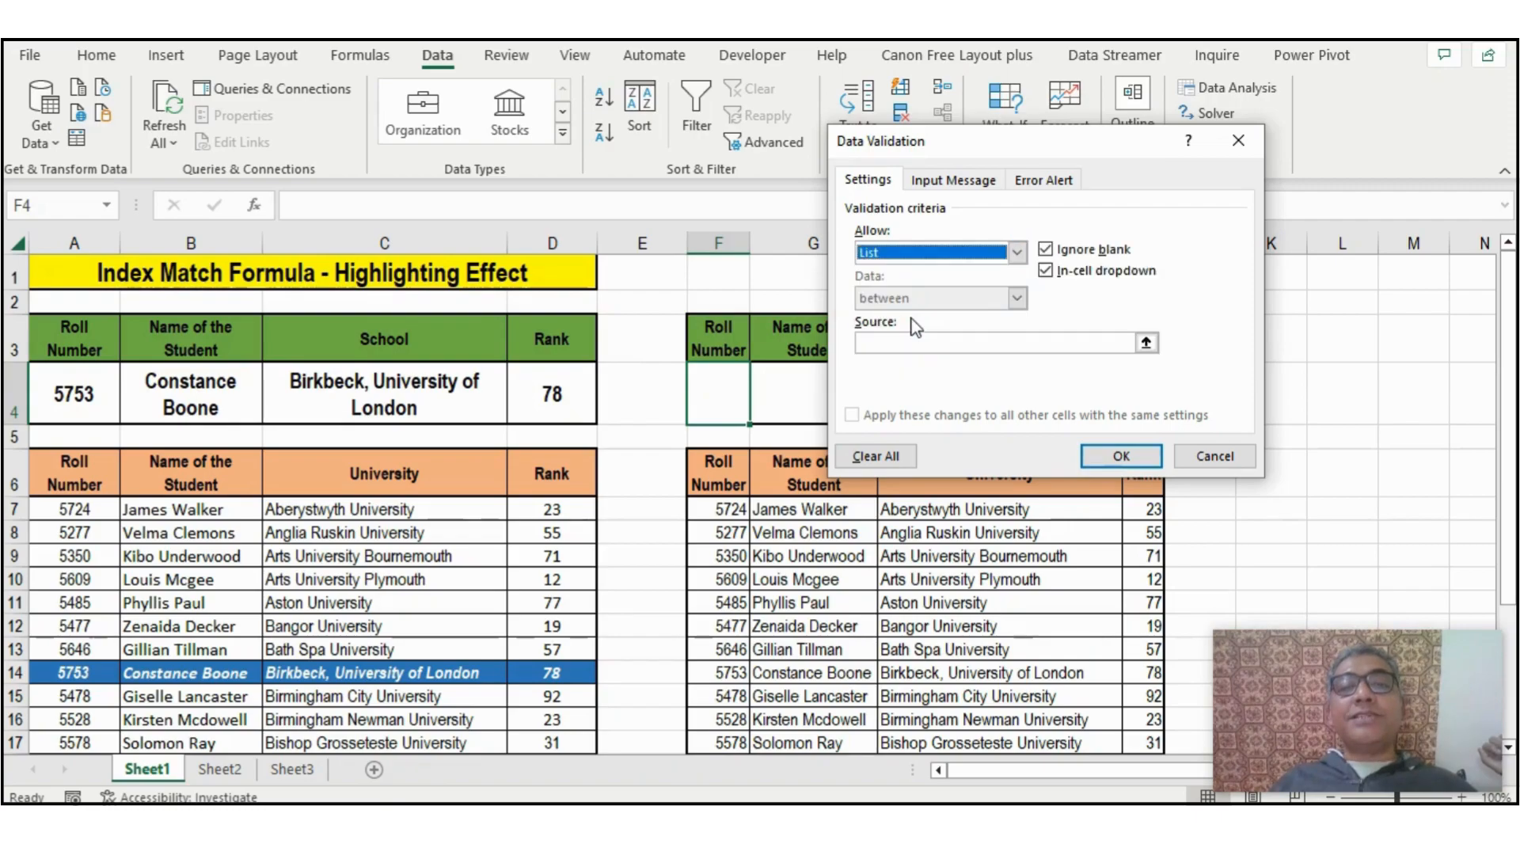
pyautogui.click(1145, 344)
pyautogui.moveTo(720, 506); pyautogui.dragTo(723, 724)
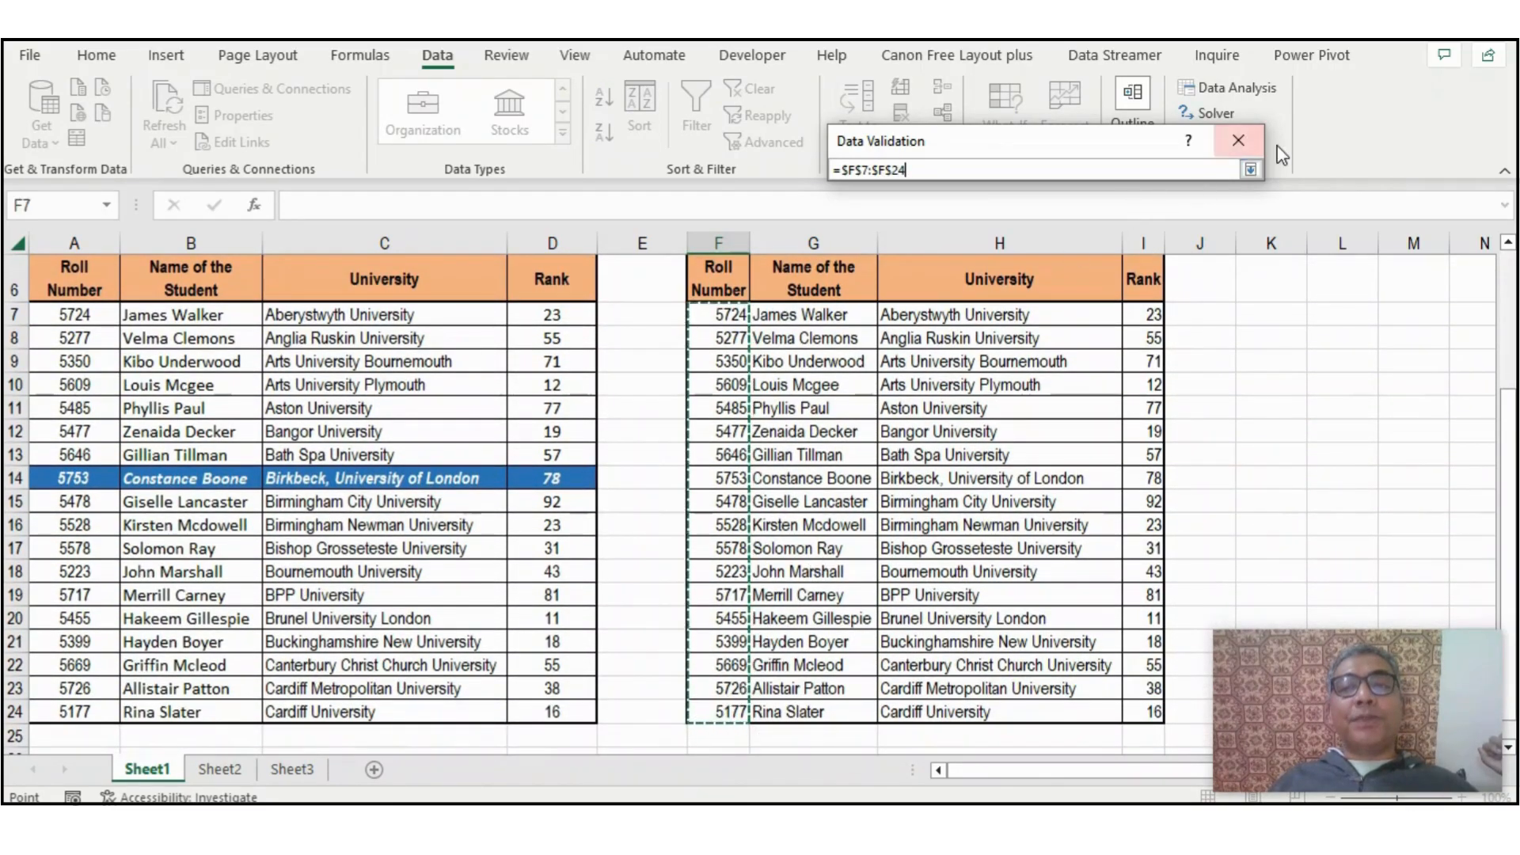
pyautogui.click(1250, 169)
pyautogui.click(1121, 456)
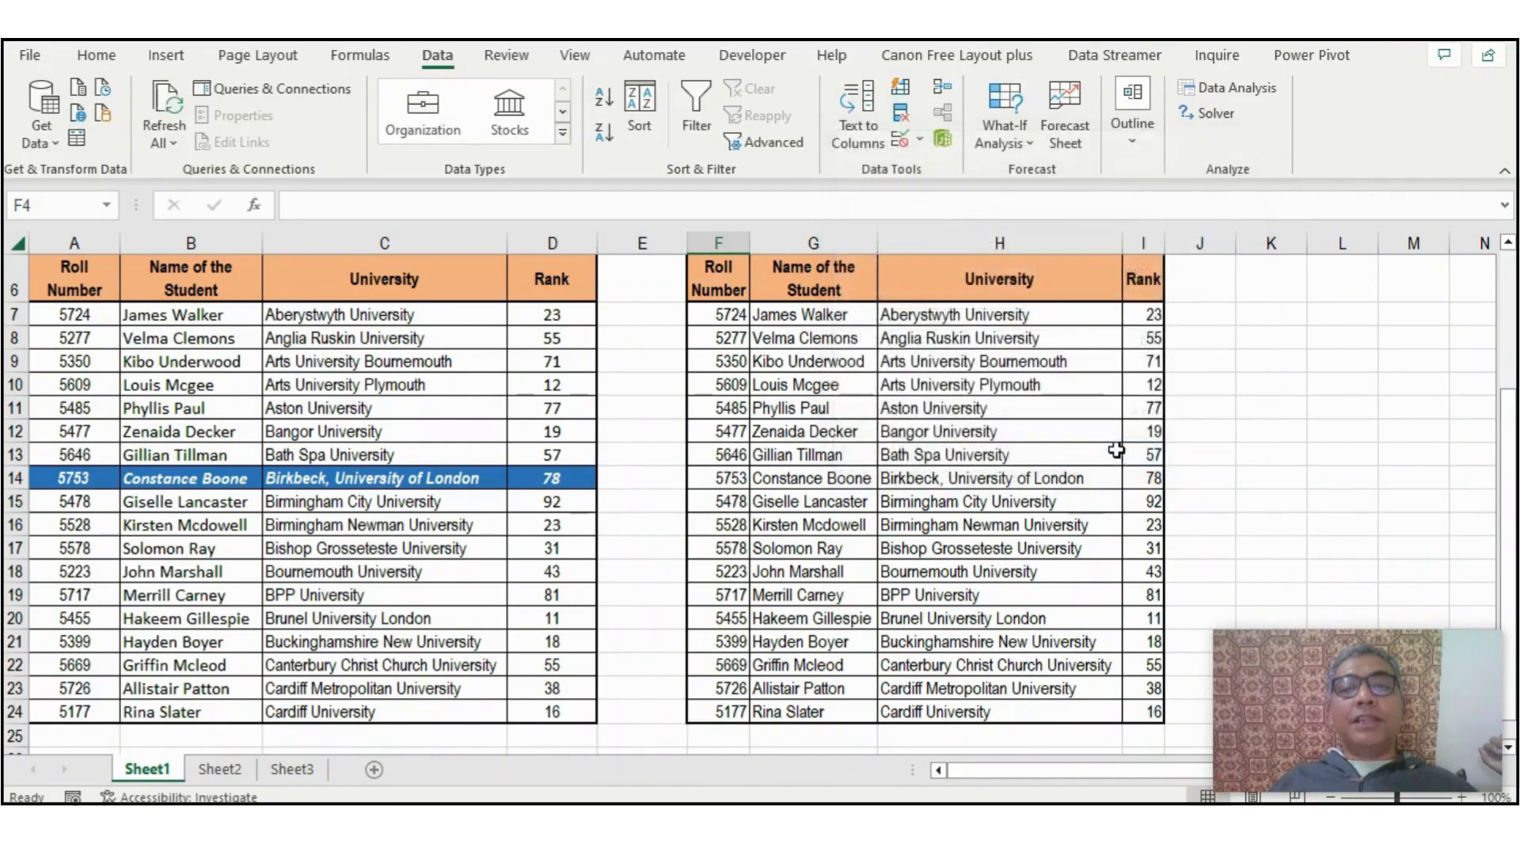
# Choose the row 9 roll number from the dropdown list in cell F4
pyautogui.scroll(2, 1117, 448)
pyautogui.click(759, 414)
pyautogui.click(697, 454)
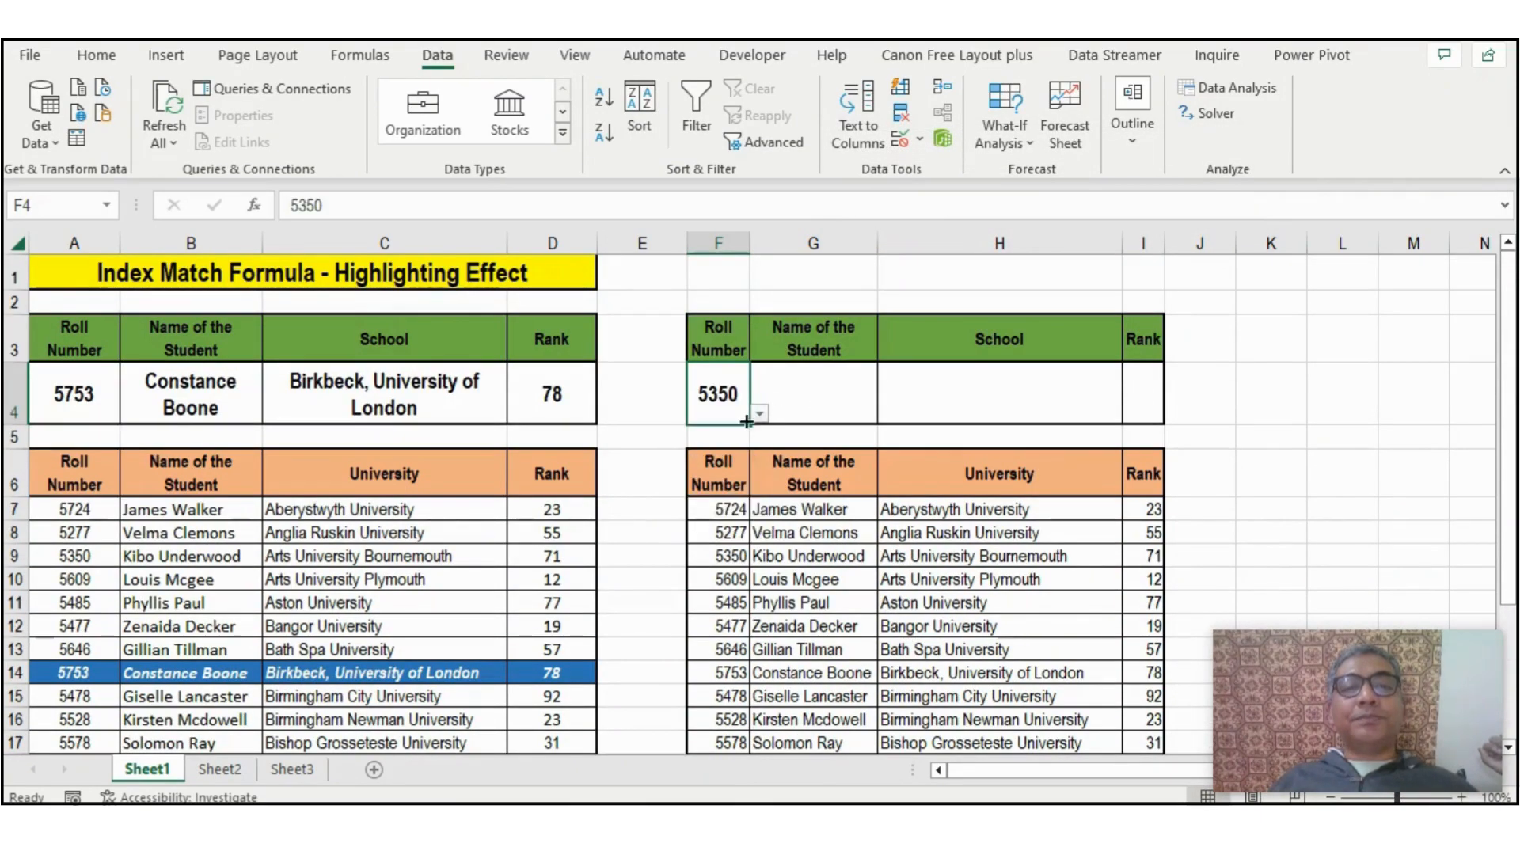
# Try the roll numbers from rows 11 and 15 in cell F4's dropdown list, ending with the one from row 18
pyautogui.click(759, 414)
pyautogui.click(708, 461)
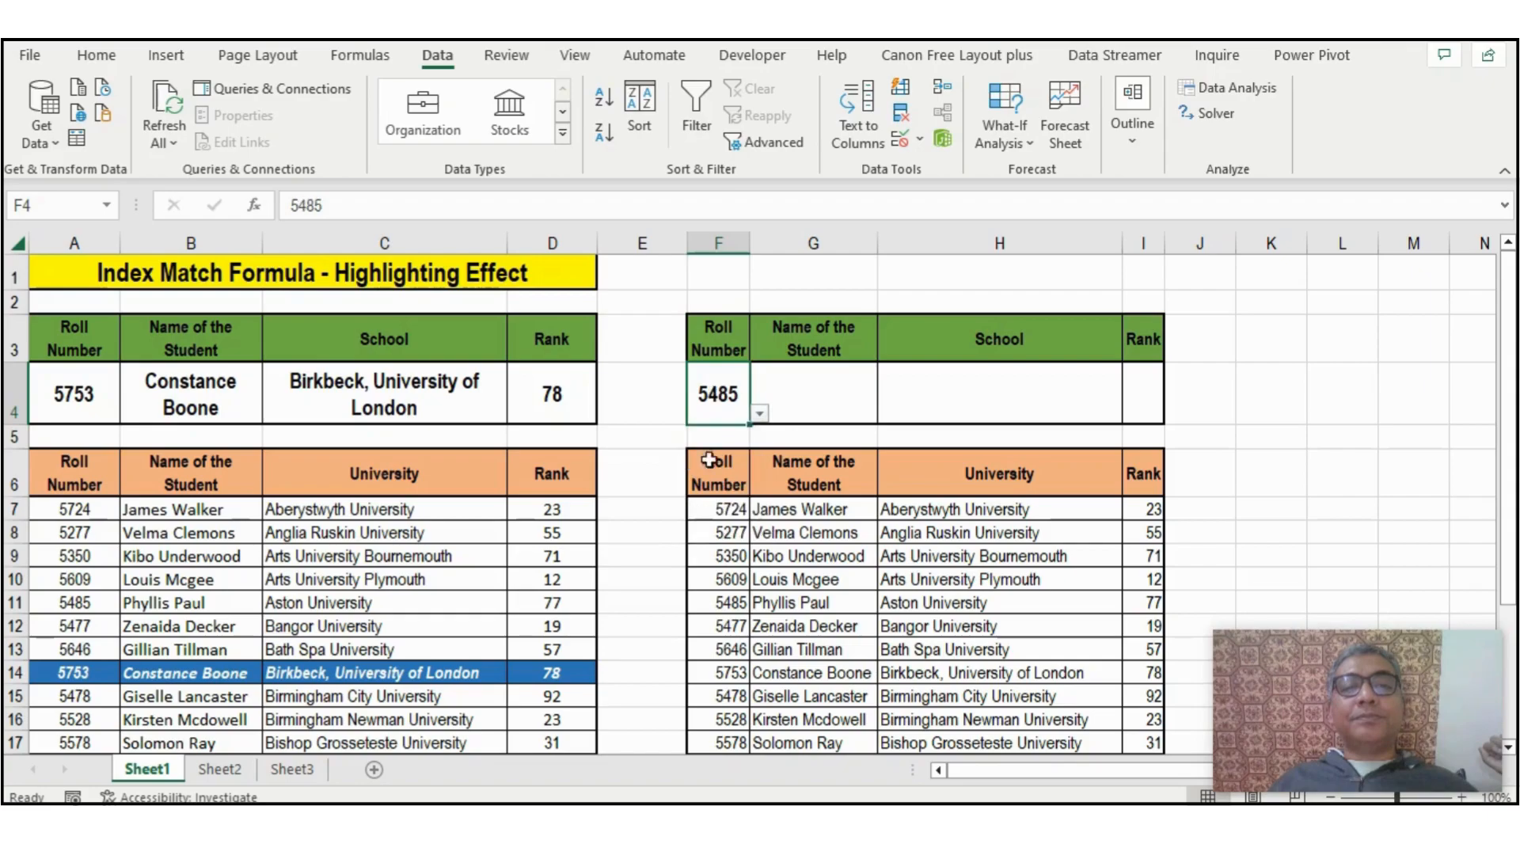
pyautogui.click(758, 413)
pyautogui.click(705, 481)
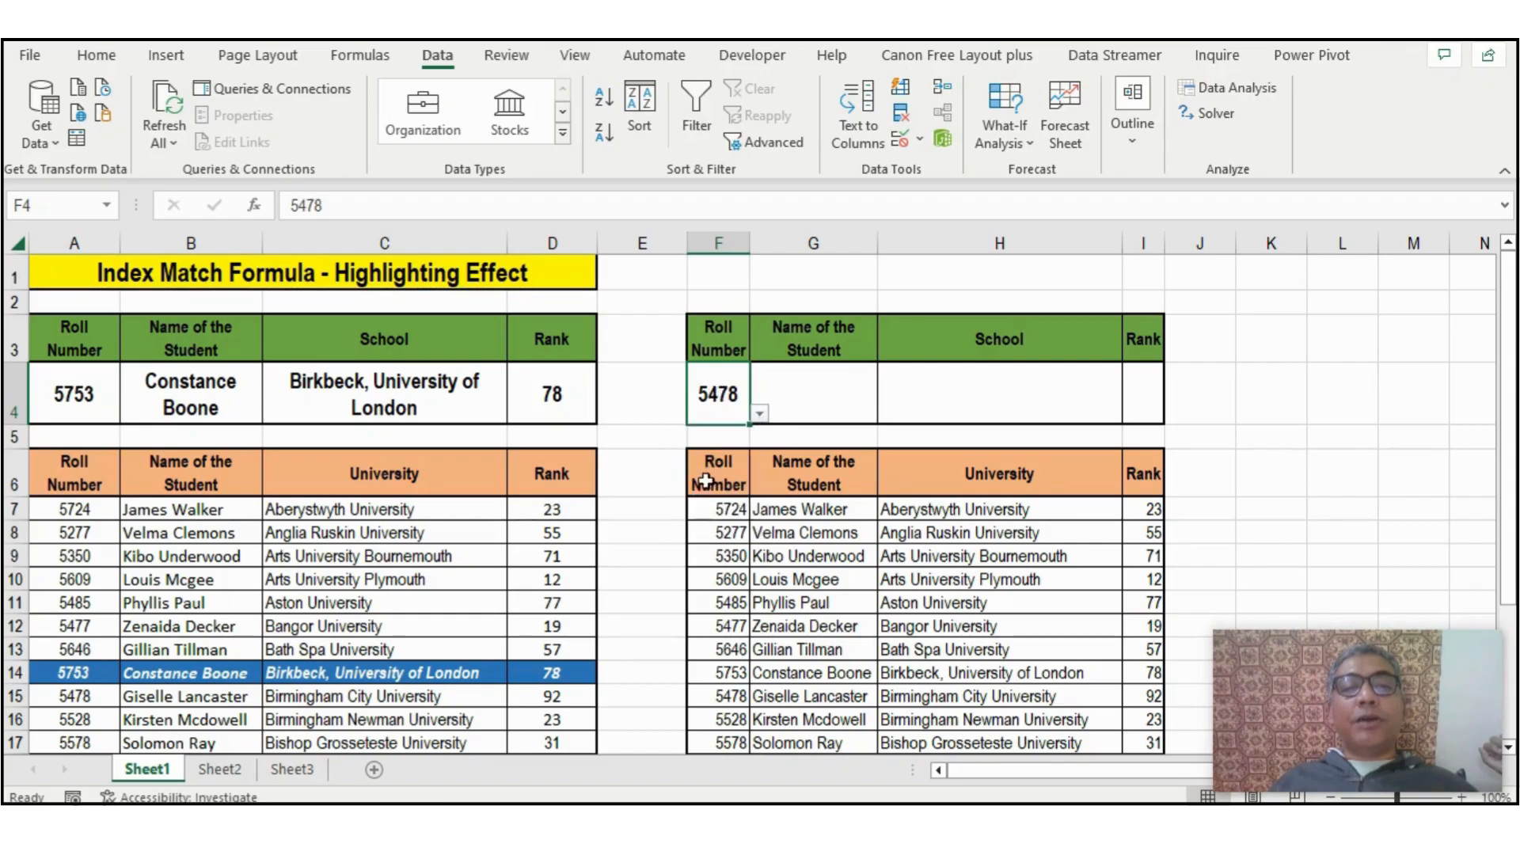
pyautogui.click(759, 414)
pyautogui.click(723, 472)
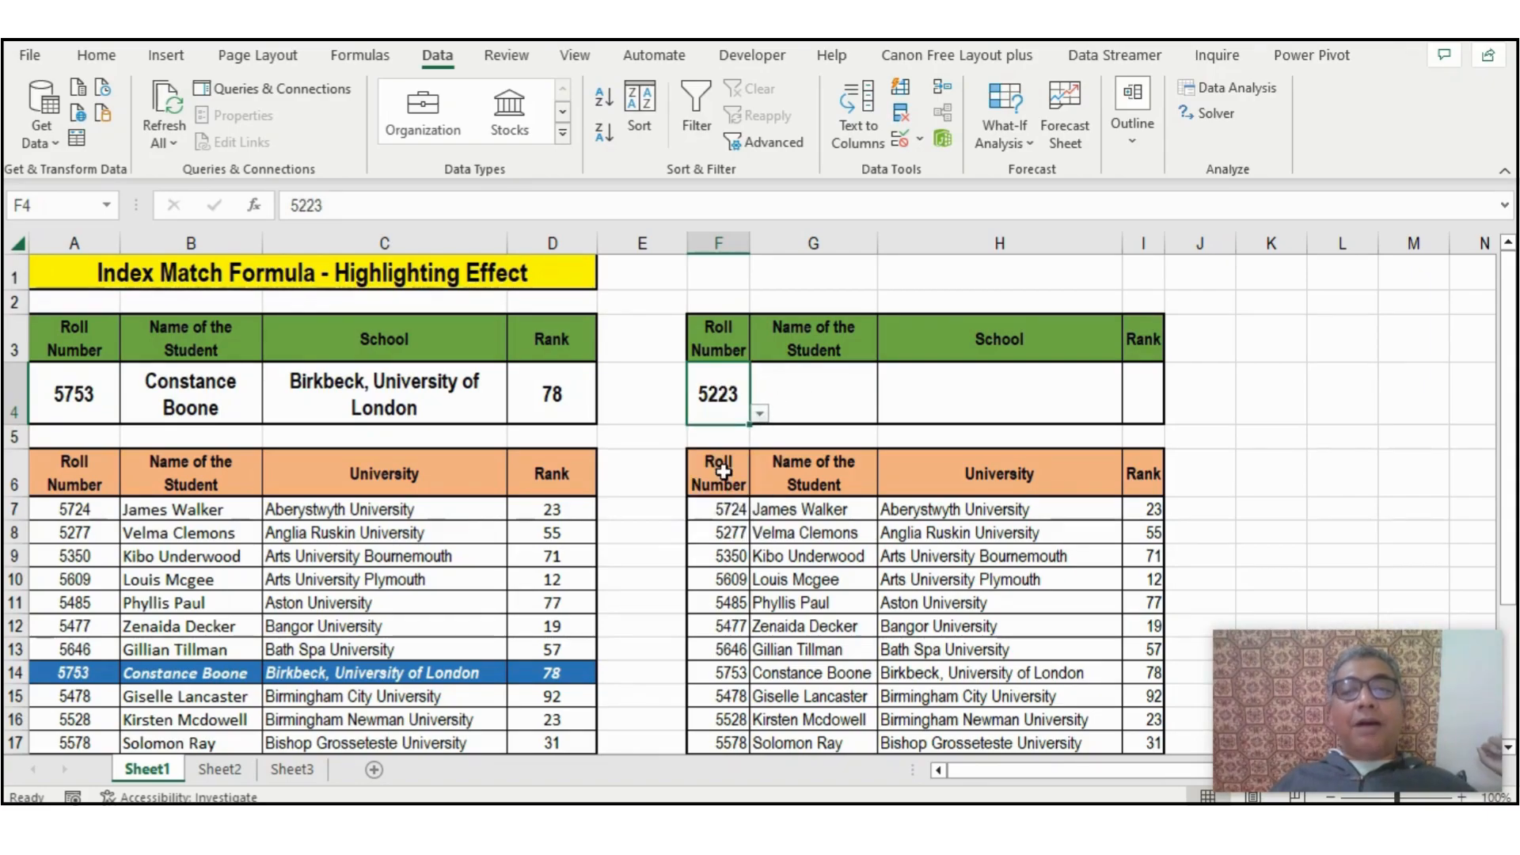
# Examine the INDEX MATCH formula behind the student name in cell B4 of the original lookup
pyautogui.click(812, 381)
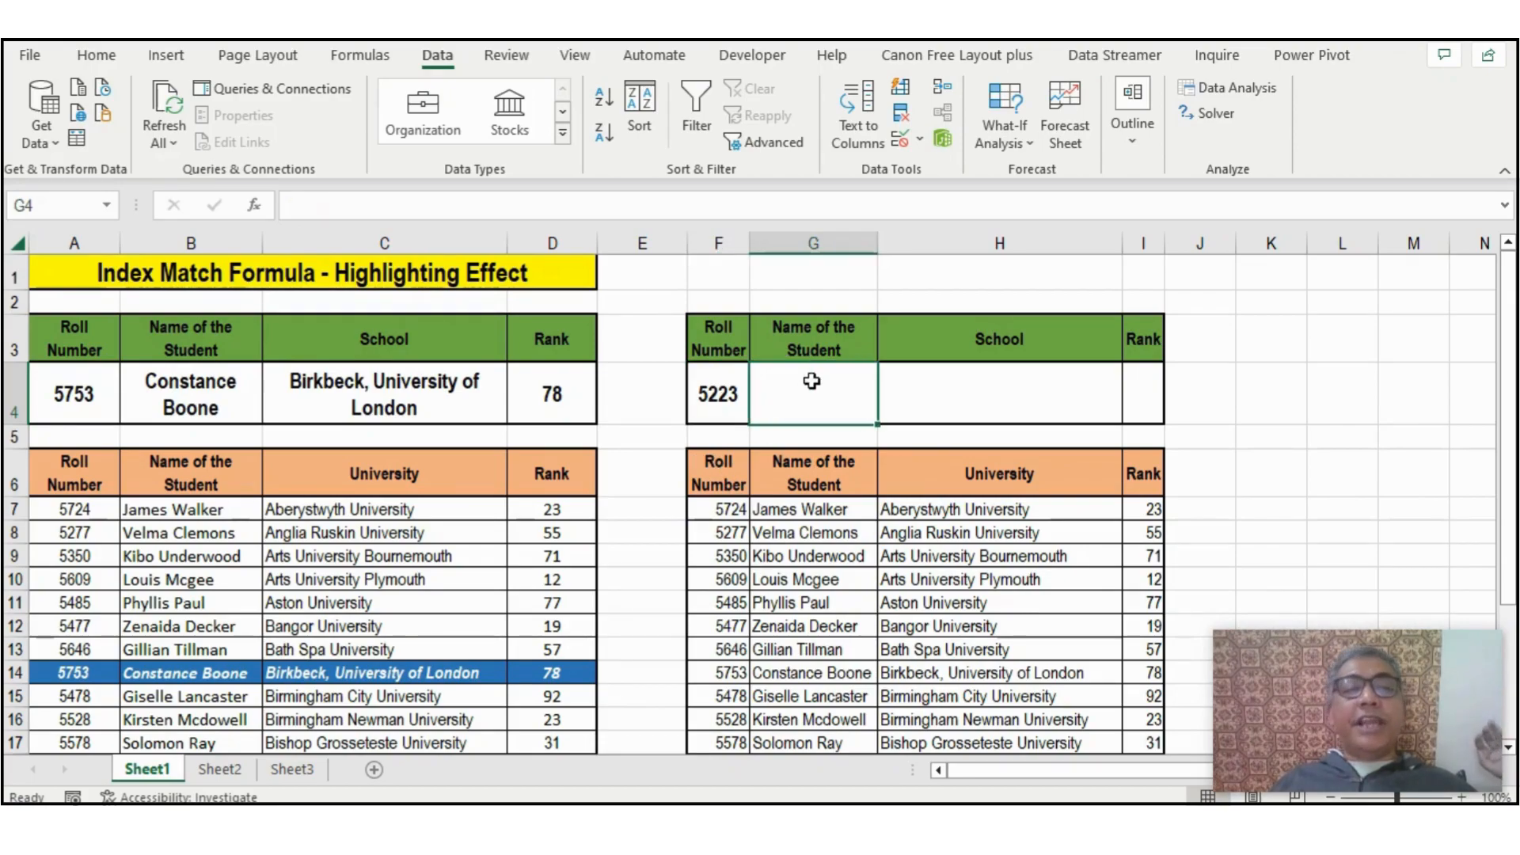
pyautogui.click(201, 388)
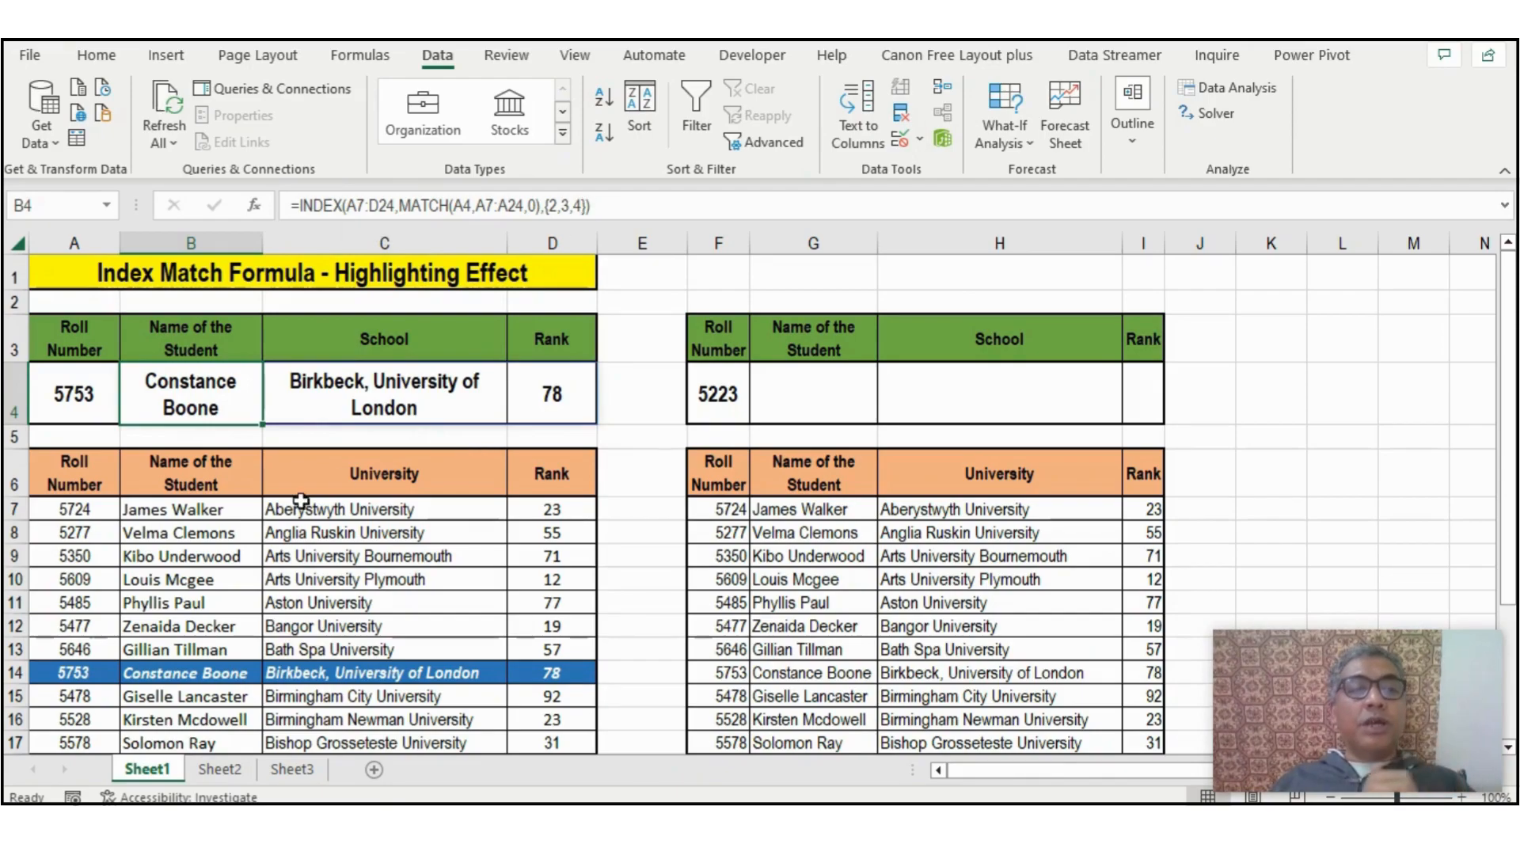
pyautogui.click(227, 589)
pyautogui.click(81, 537)
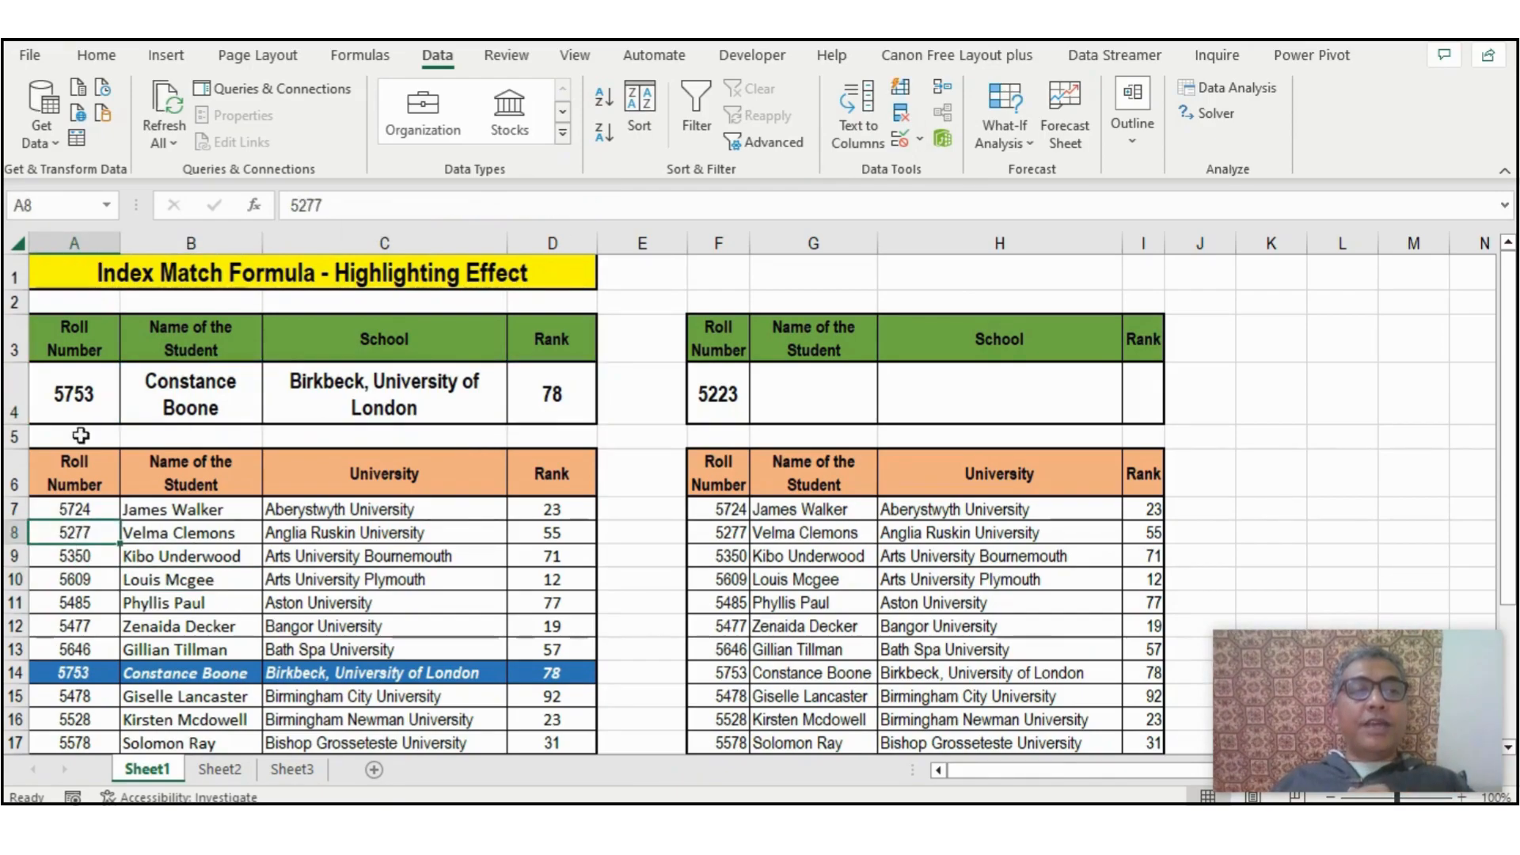
# Choose the row 16 roll number from the dropdown list in cell A4, ending with the one from row 8
pyautogui.click(98, 415)
pyautogui.click(129, 412)
pyautogui.scroll(-1, 73, 475)
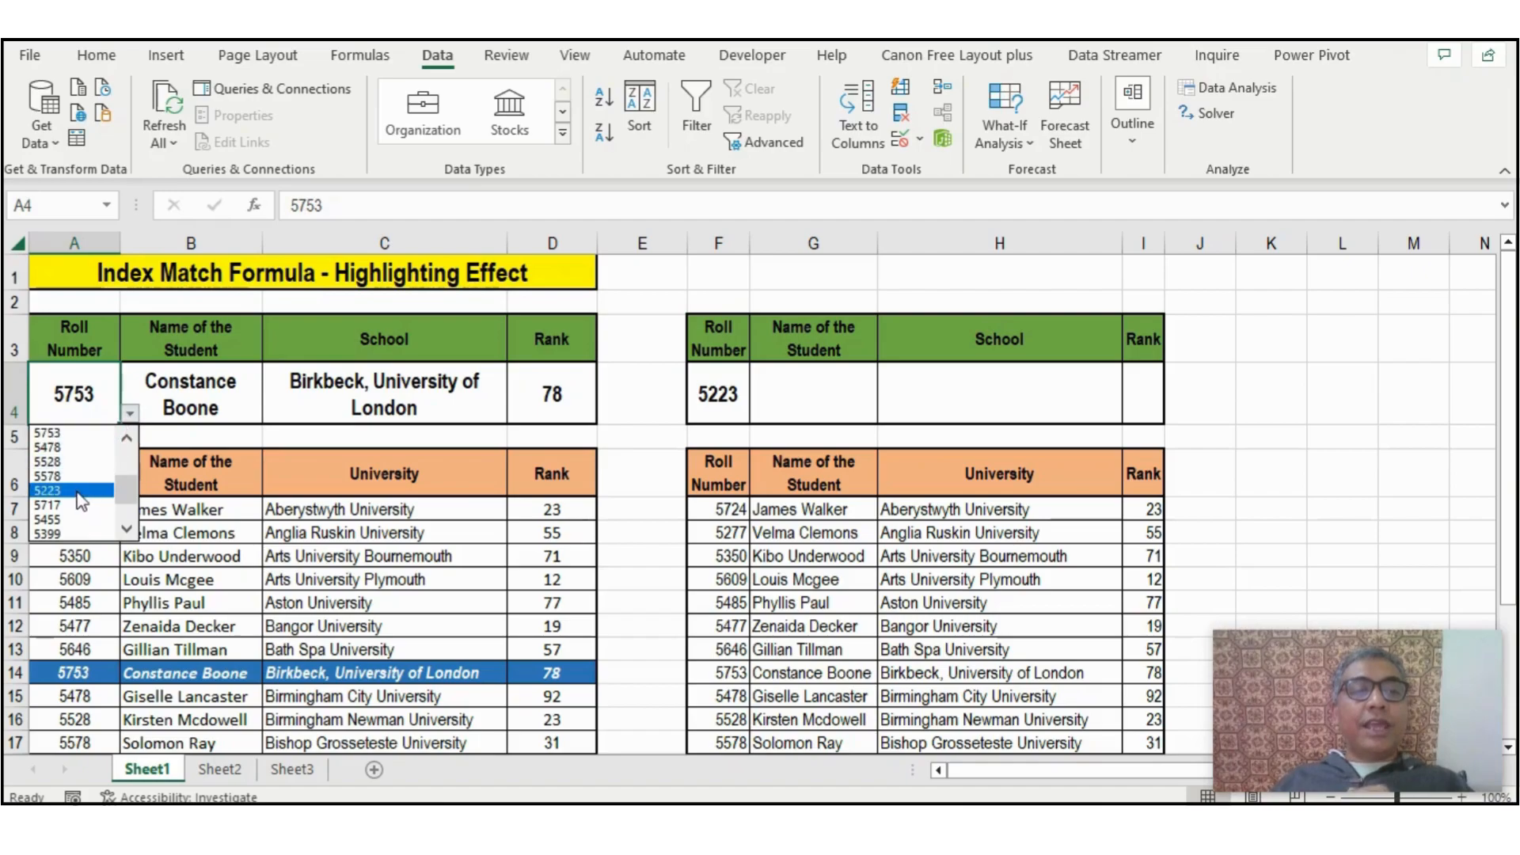
pyautogui.click(74, 480)
pyautogui.click(77, 538)
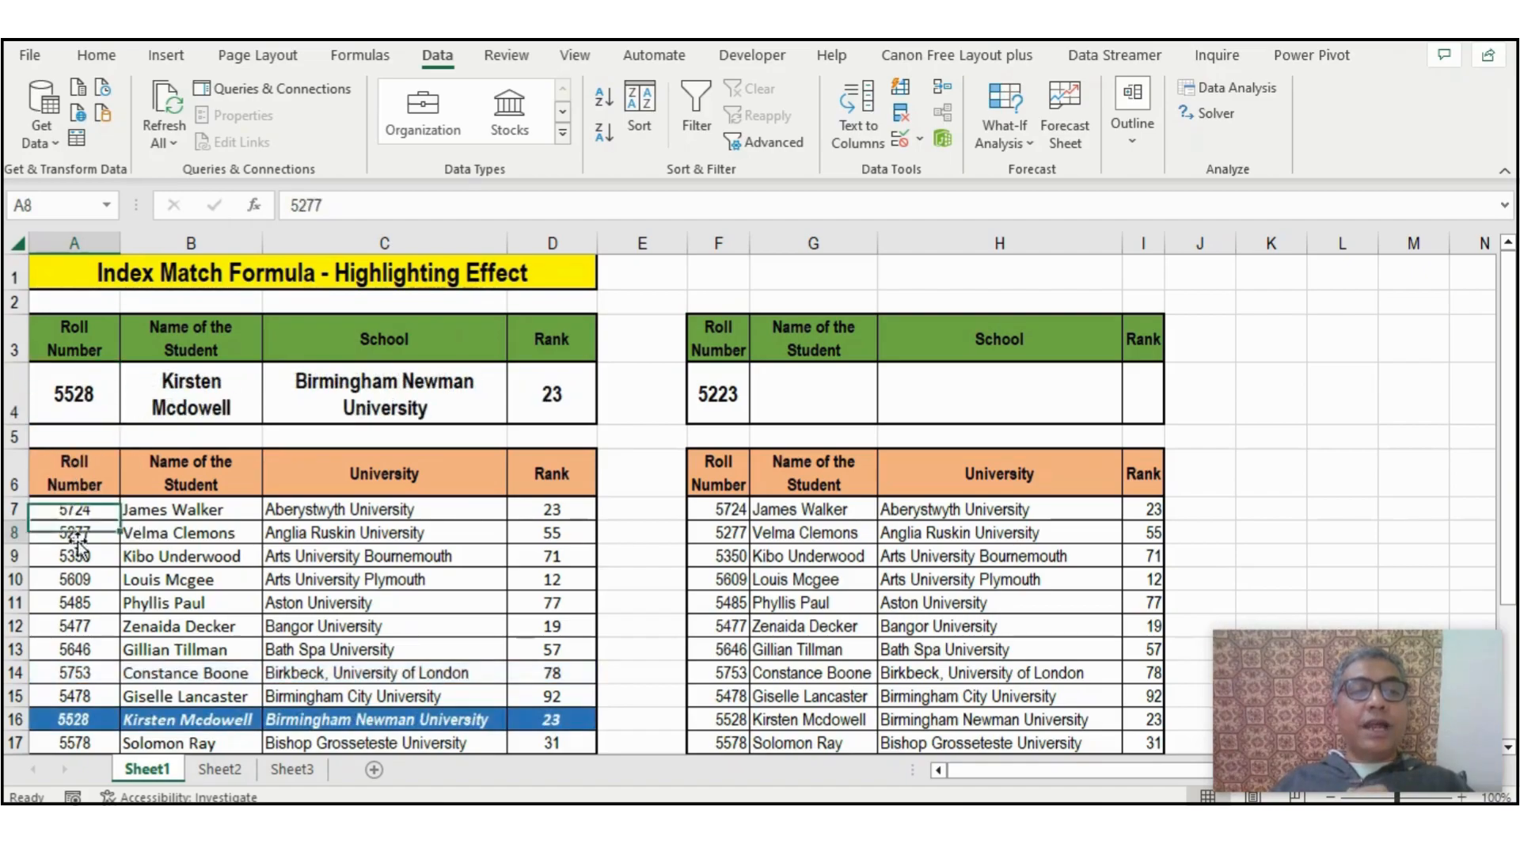
pyautogui.click(97, 408)
pyautogui.click(129, 414)
pyautogui.scroll(3, 127, 519)
pyautogui.click(72, 446)
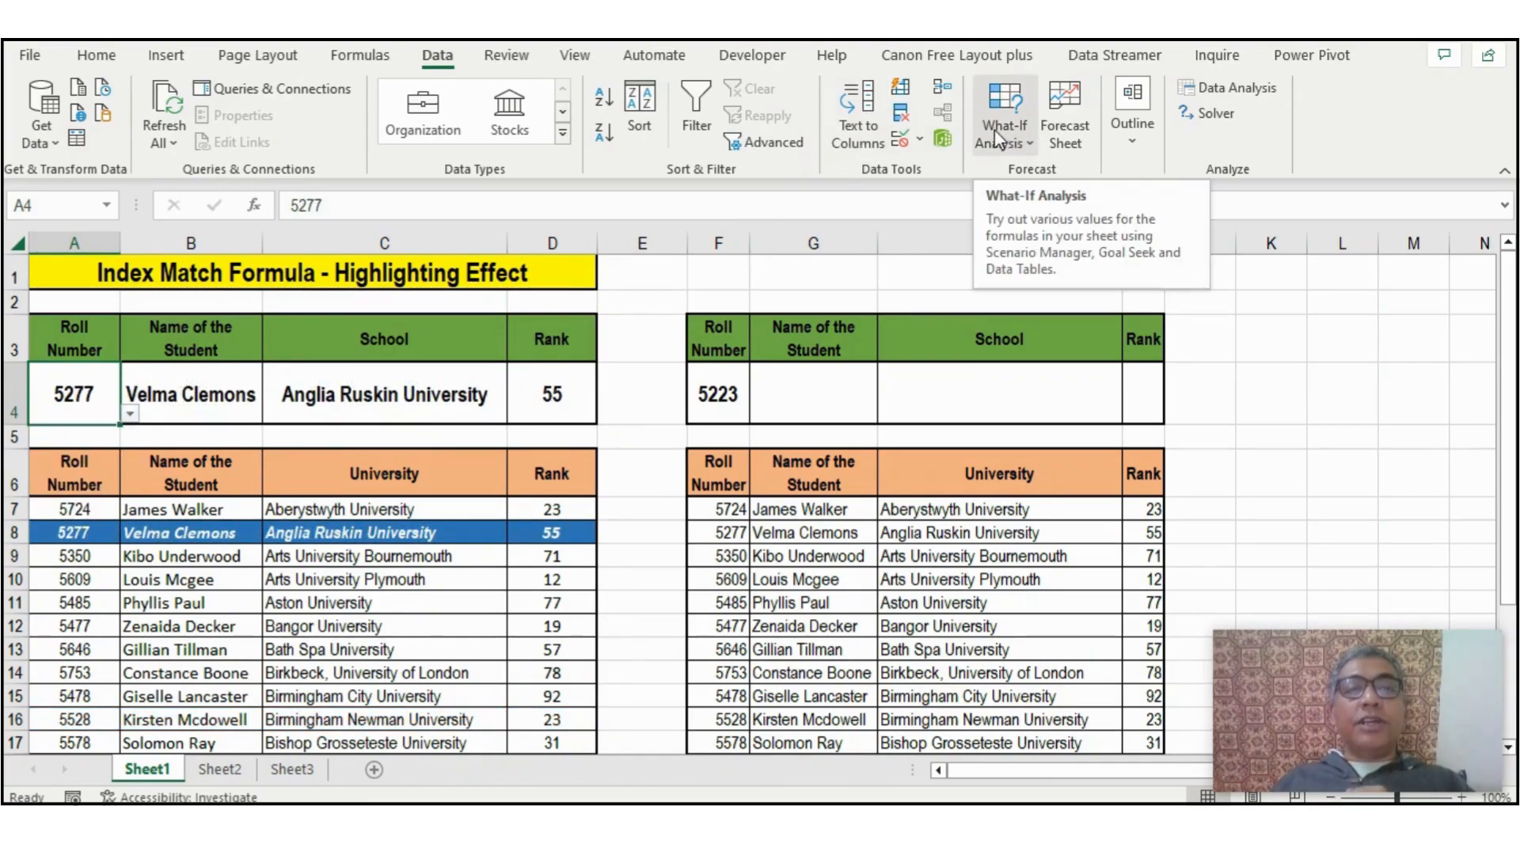
# Examine the conditional formatting rule that highlights the matching row in the original table, starting from cell A7
pyautogui.click(152, 581)
pyautogui.click(75, 509)
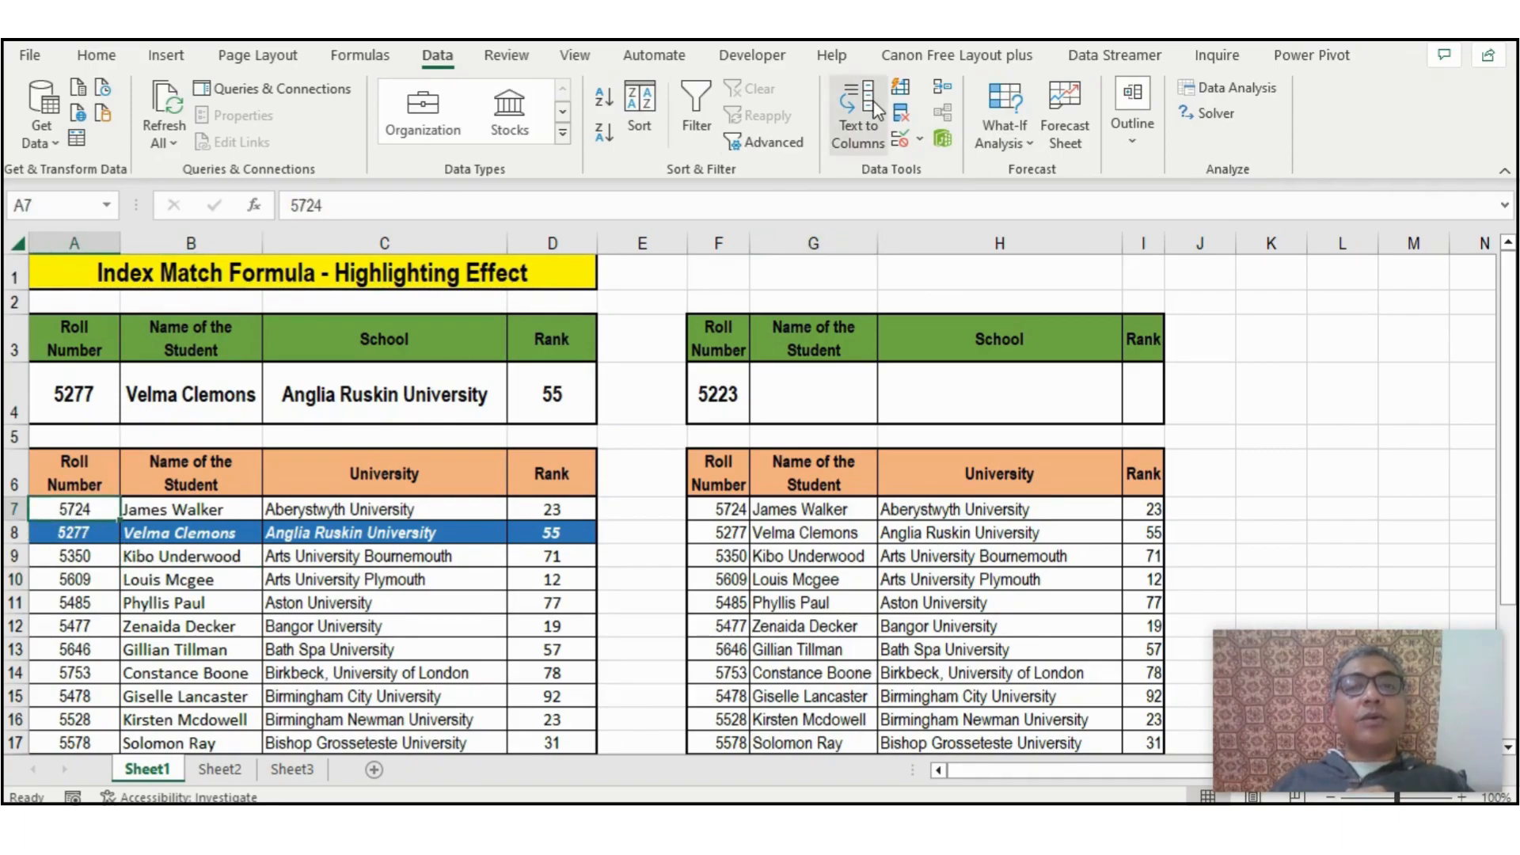
pyautogui.click(108, 59)
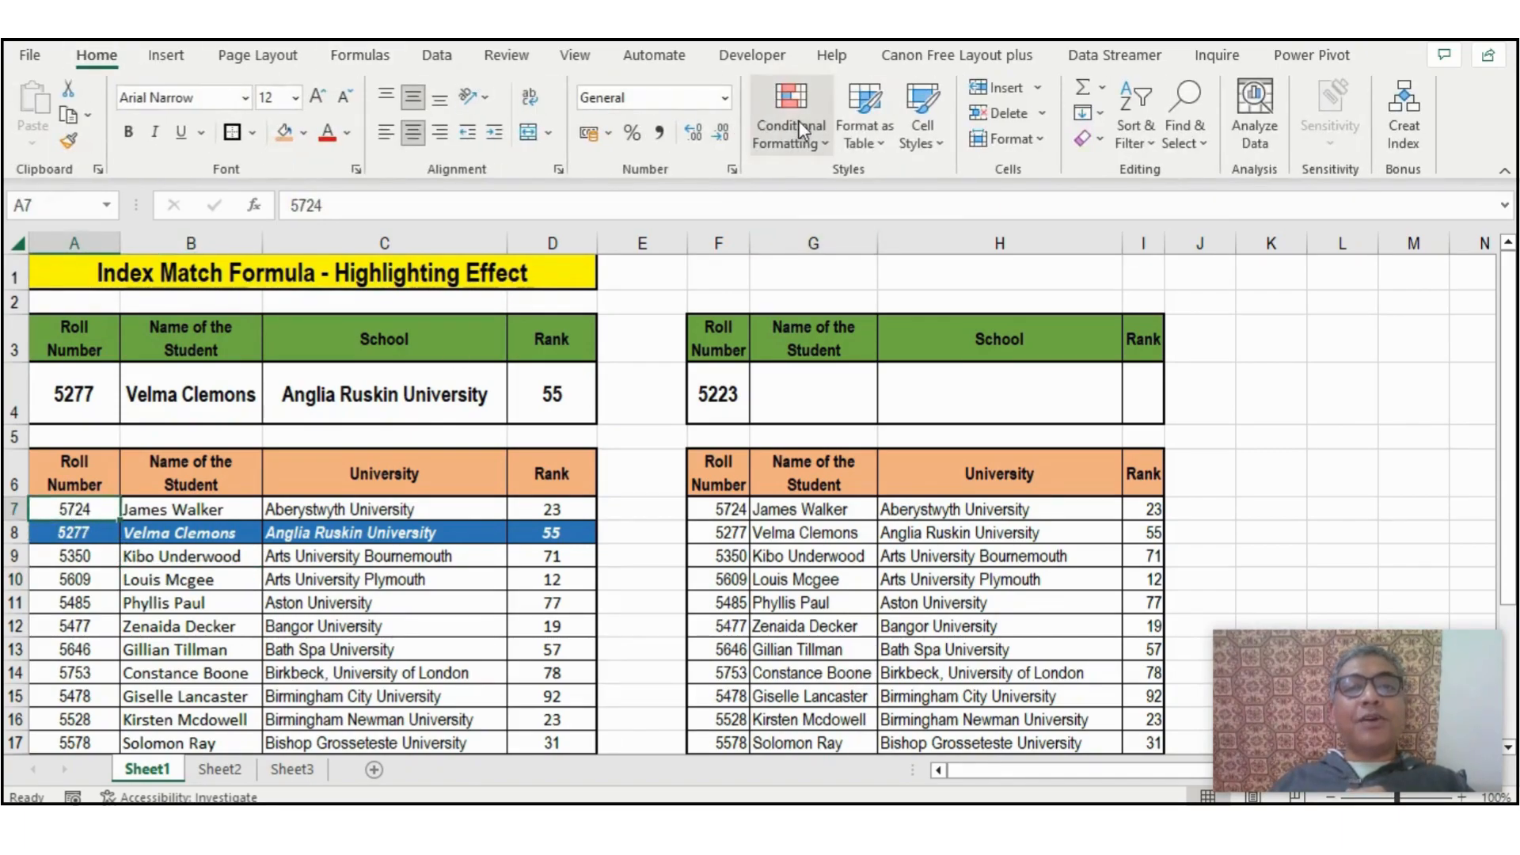
pyautogui.click(795, 125)
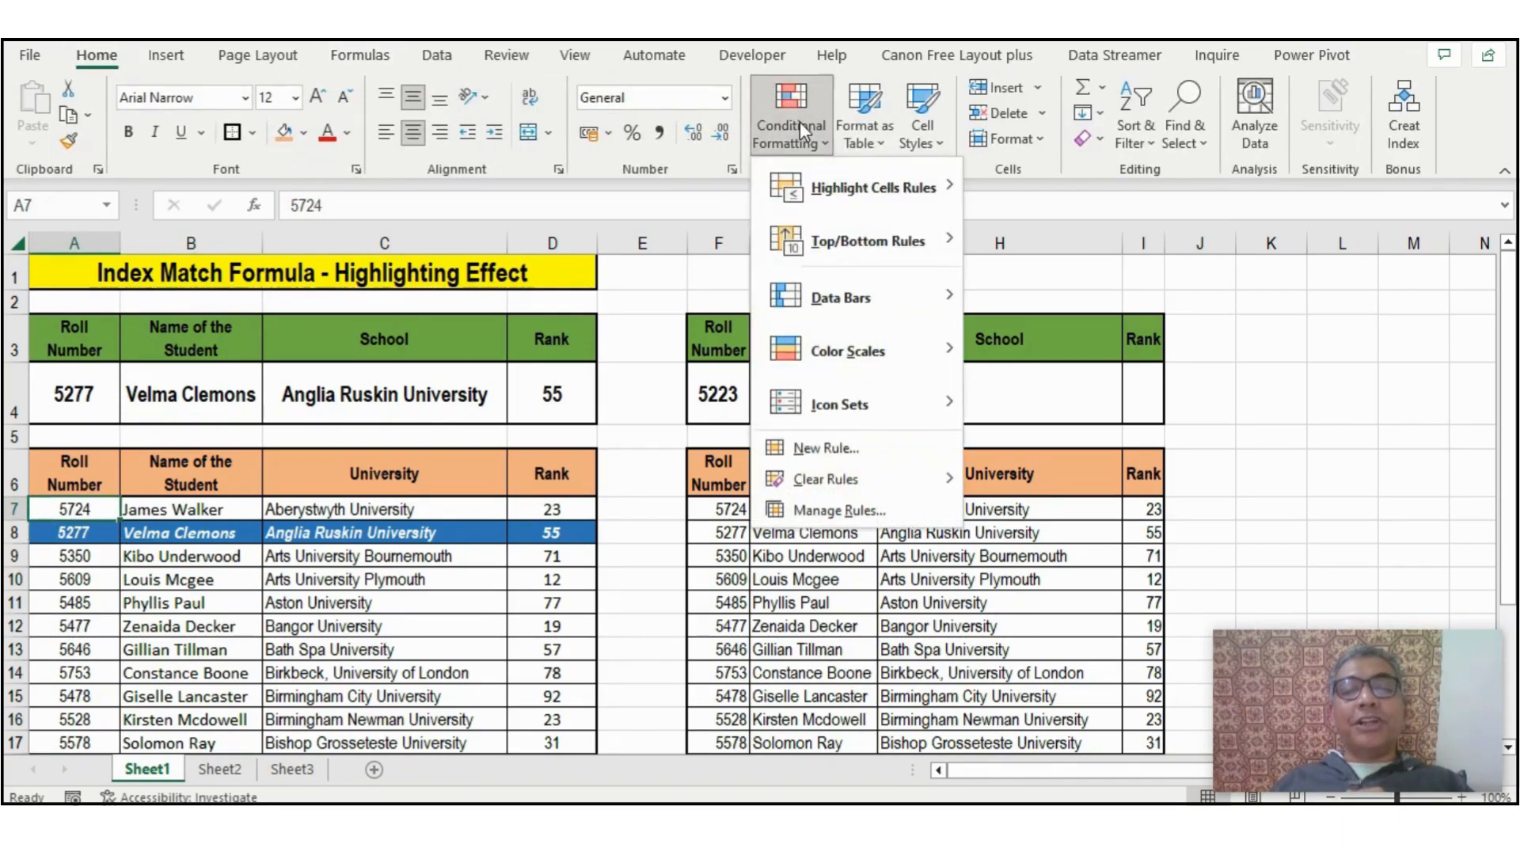
pyautogui.click(829, 510)
pyautogui.click(753, 316)
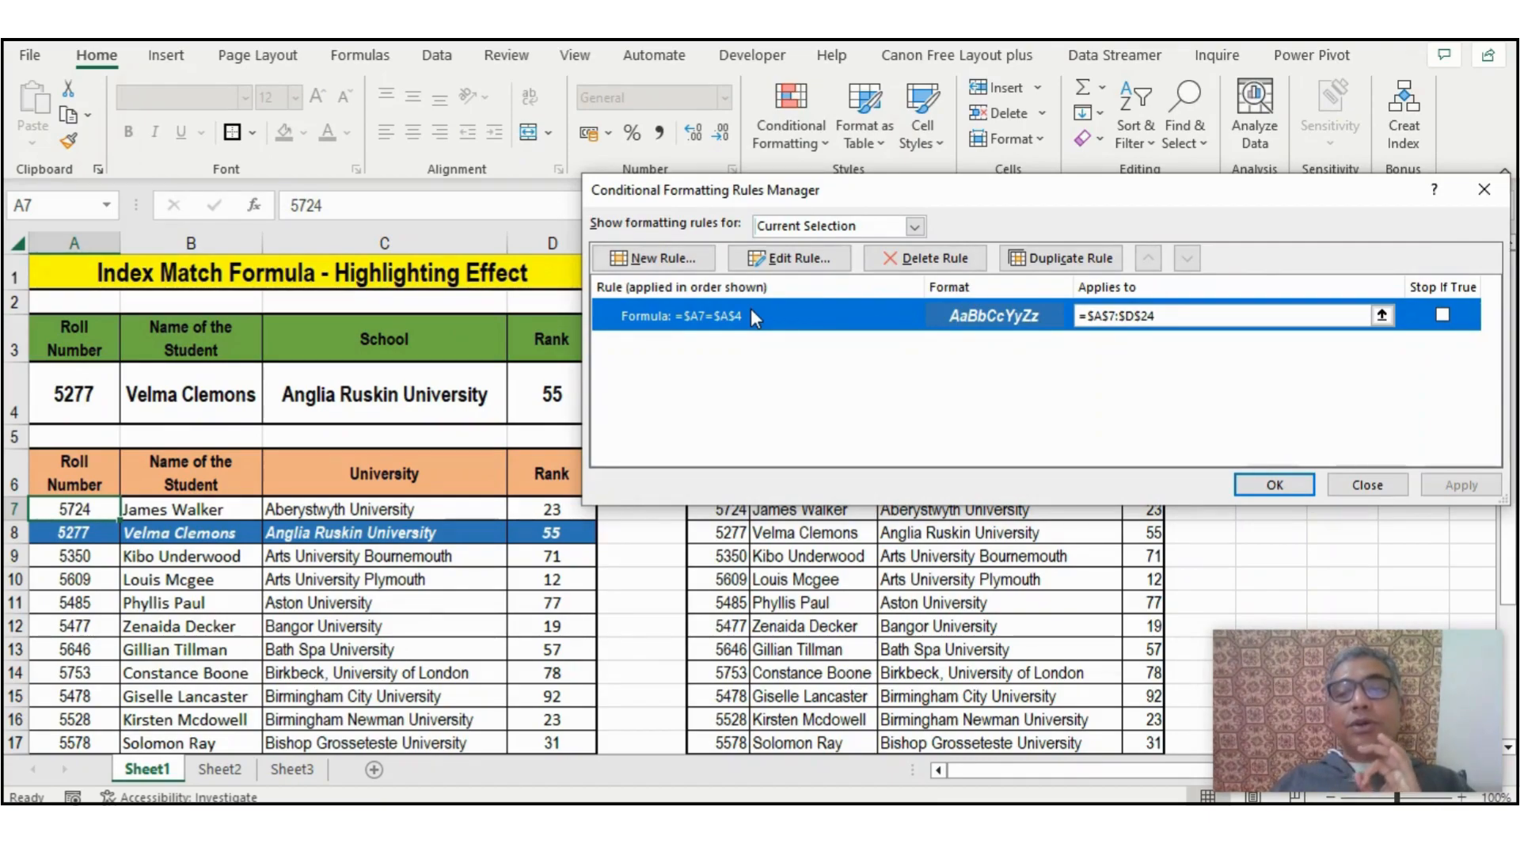
pyautogui.click(1276, 486)
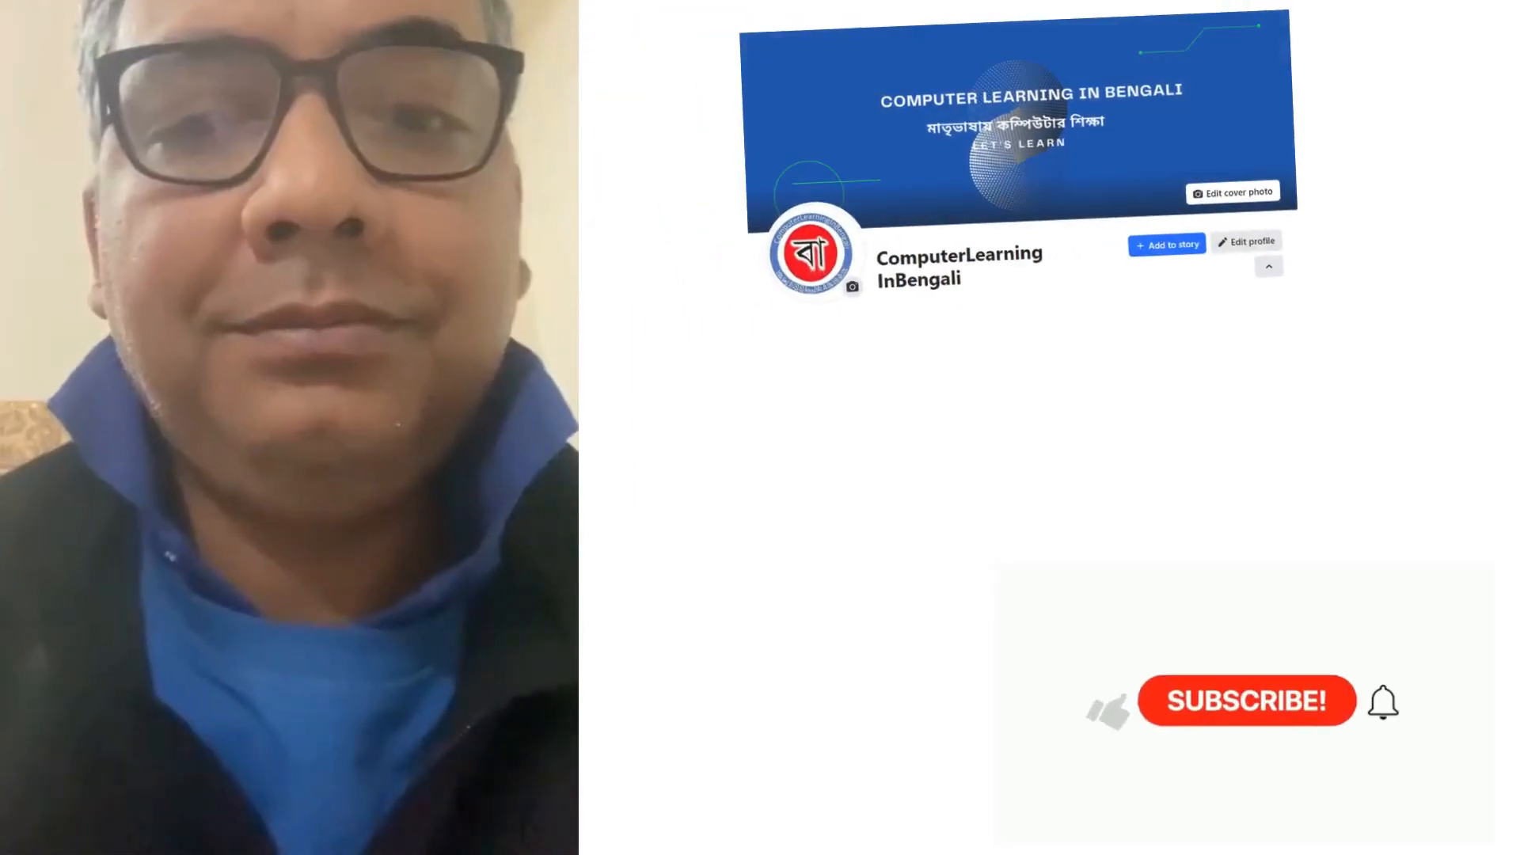